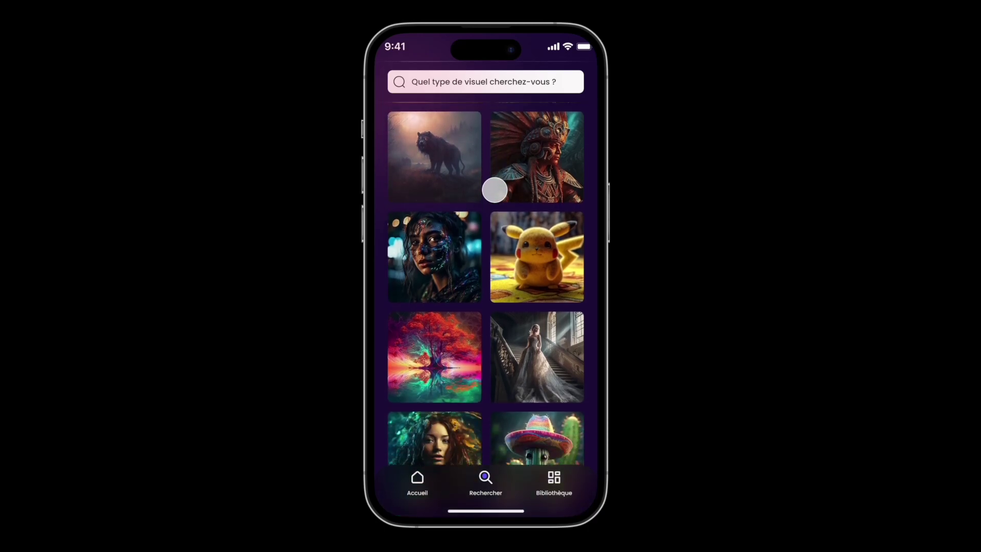
- Scroll the gallery up and down in the prototype preview to examine how the title and search bar behave
{"action": "scroll", "coordinate": [495, 190], "scroll_direction": "up", "scroll_amount": 10}
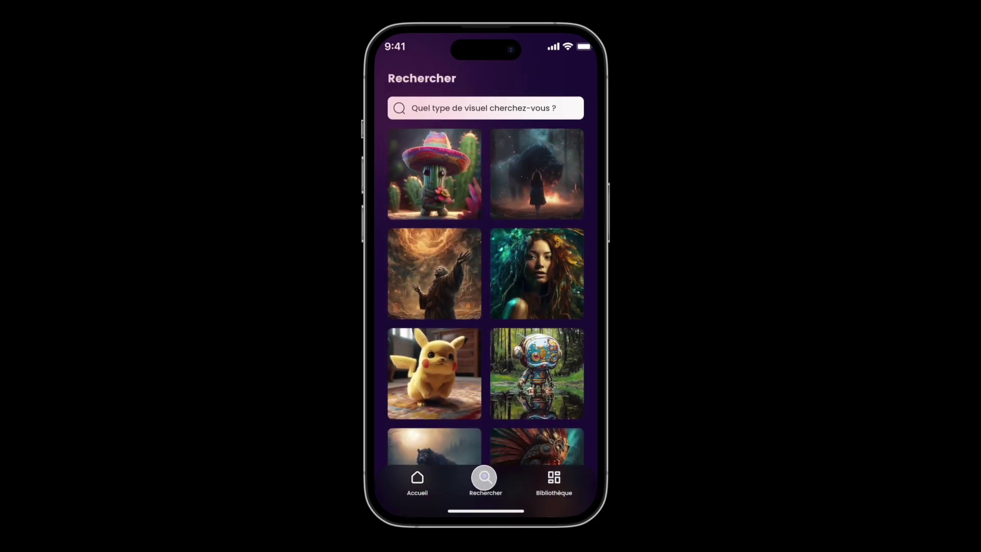
{"action": "scroll", "coordinate": [433, 372], "scroll_direction": "down", "scroll_amount": 3}
{"action": "scroll", "coordinate": [433, 372], "scroll_direction": "down", "scroll_amount": 2}
{"action": "scroll", "coordinate": [433, 372], "scroll_direction": "up", "scroll_amount": 1}
{"action": "scroll", "coordinate": [433, 372], "scroll_direction": "down", "scroll_amount": 1}
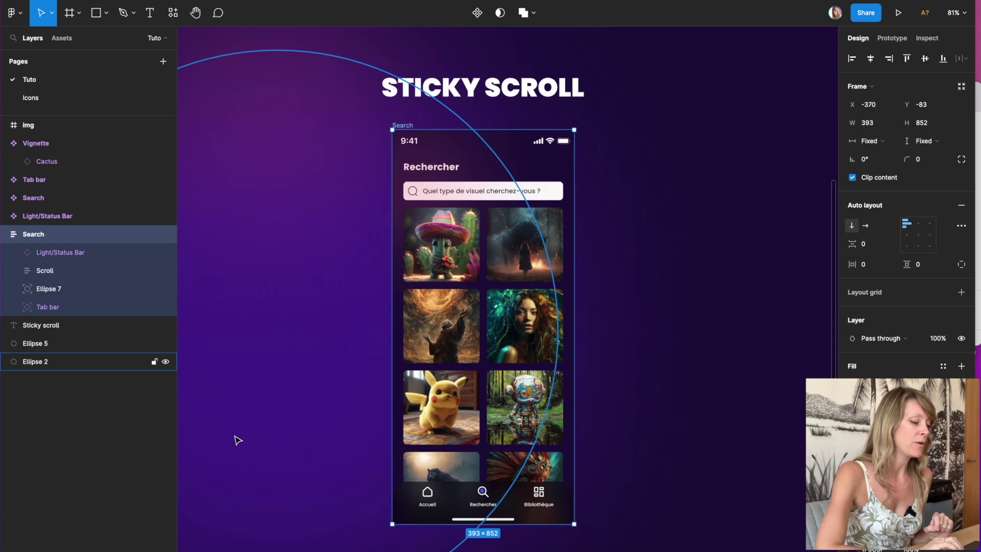
- Widen the Search frame to about 535 px to test how its contents respond
{"action": "left_click", "coordinate": [552, 520]}
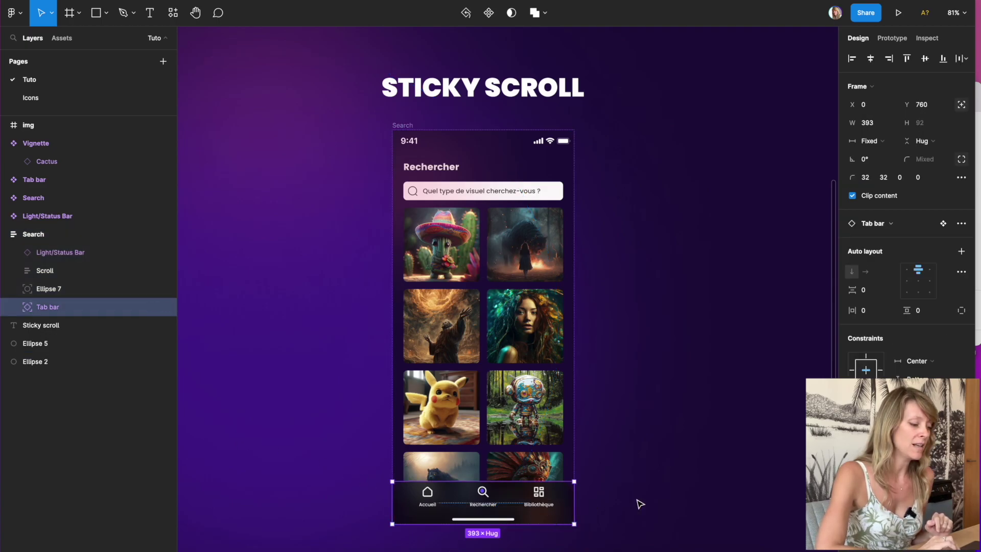
{"action": "left_click", "coordinate": [655, 497]}
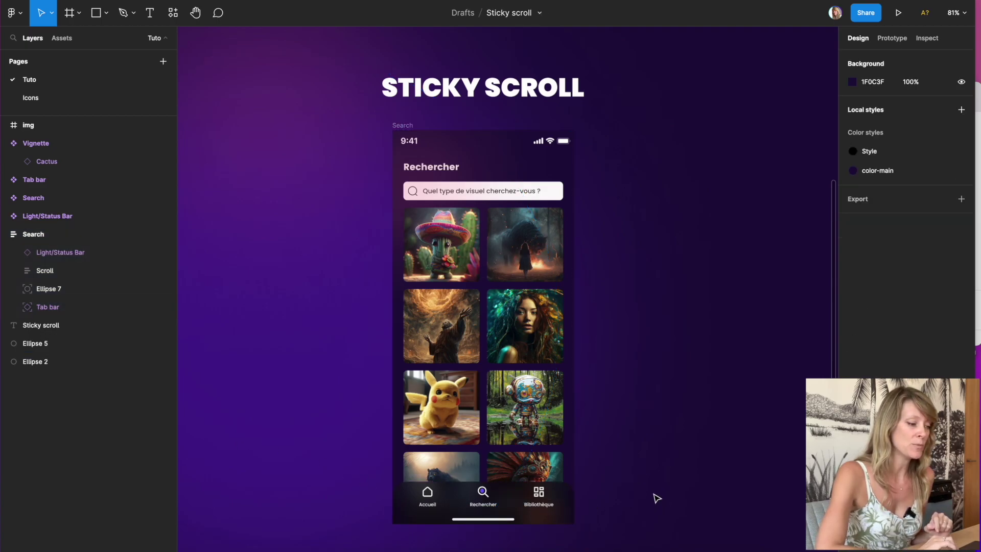
{"action": "left_click", "coordinate": [404, 126]}
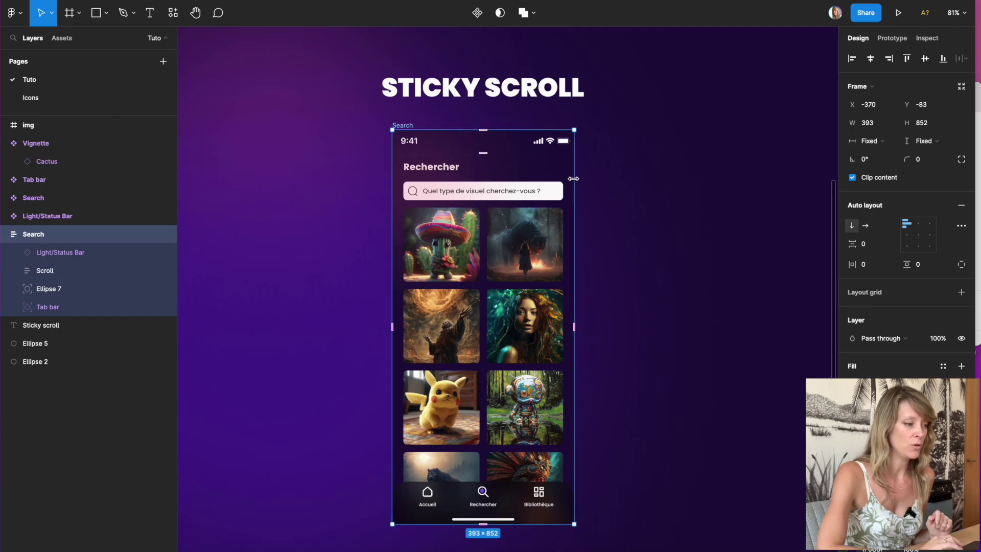
{"action": "left_click_drag", "start_coordinate": [573, 177], "coordinate": [640, 176]}
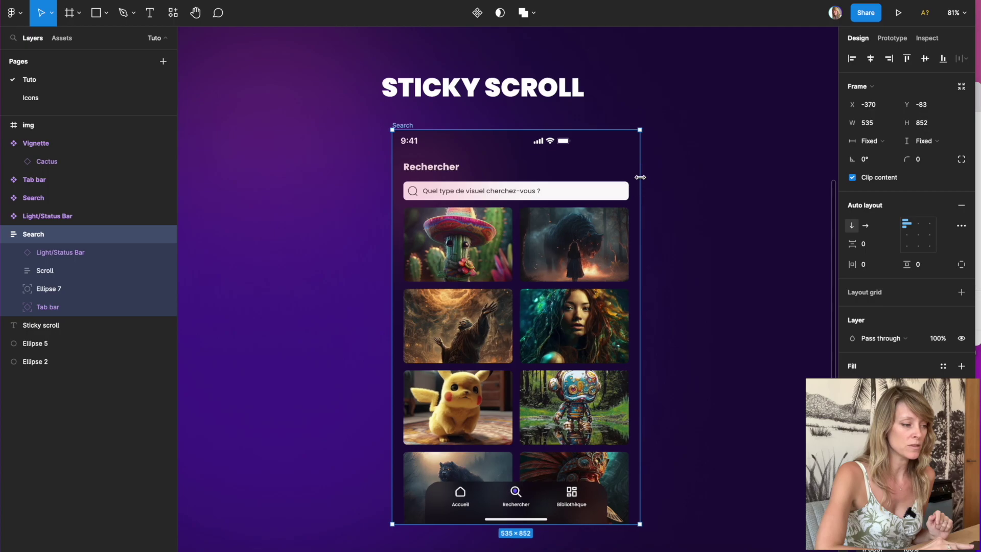
- Set the width of the status bar and its nested status bar to fill the container
{"action": "left_click", "coordinate": [543, 143]}
{"action": "left_click", "coordinate": [870, 141]}
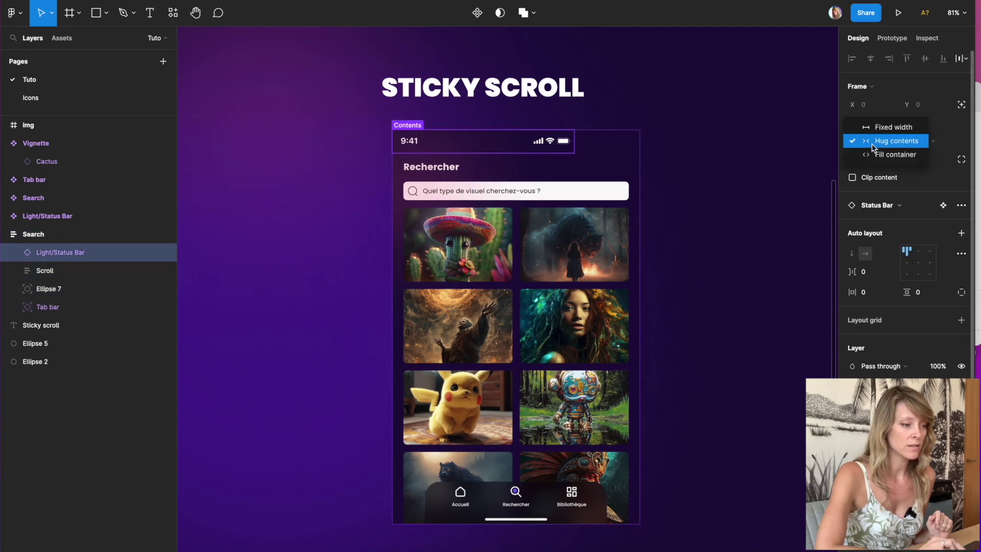
{"action": "left_click", "coordinate": [883, 162]}
{"action": "double_click", "coordinate": [518, 146]}
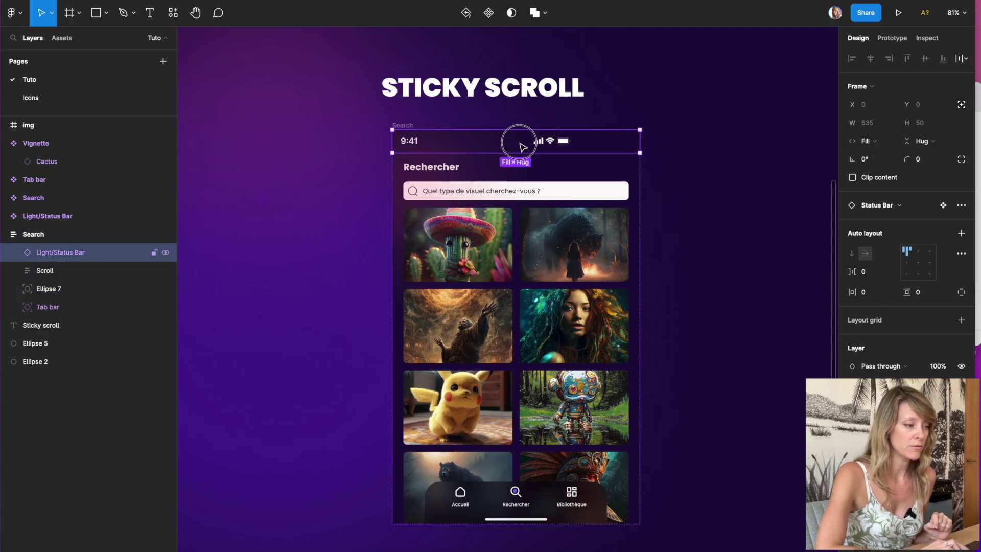
{"action": "left_click", "coordinate": [871, 123]}
{"action": "left_click", "coordinate": [883, 150]}
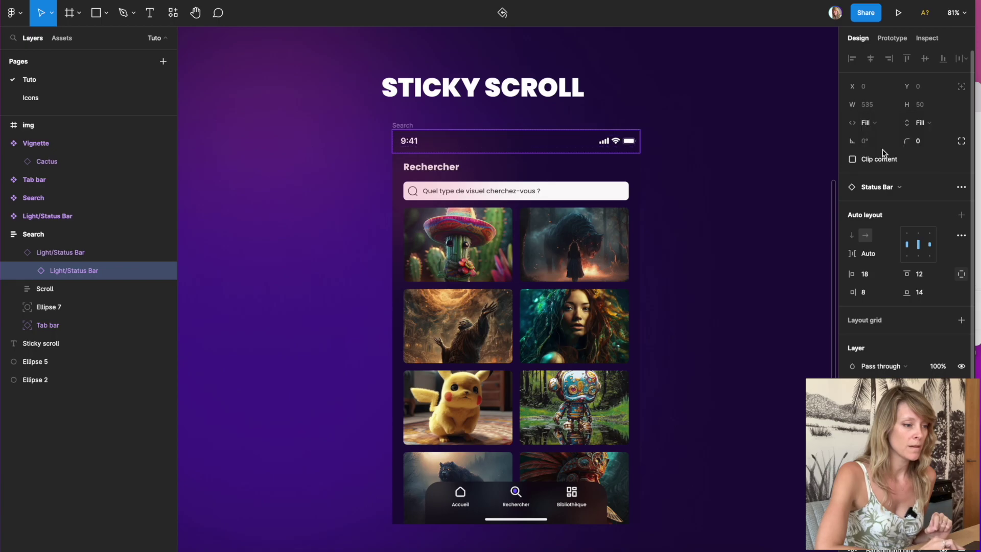
- Duplicate the cactus thumbnail in the gallery's first row to test the auto layout
{"action": "left_click", "coordinate": [401, 125]}
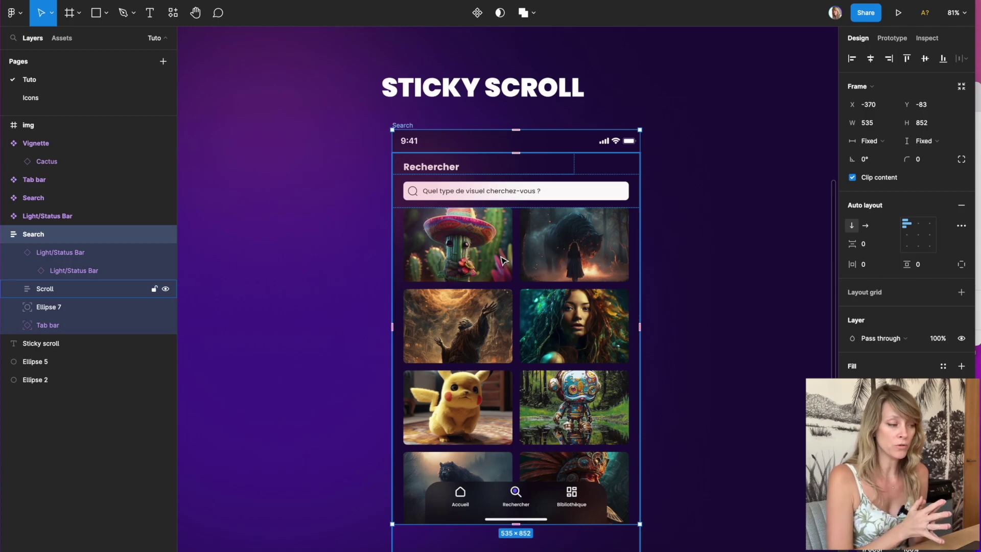
{"action": "double_click", "coordinate": [480, 263]}
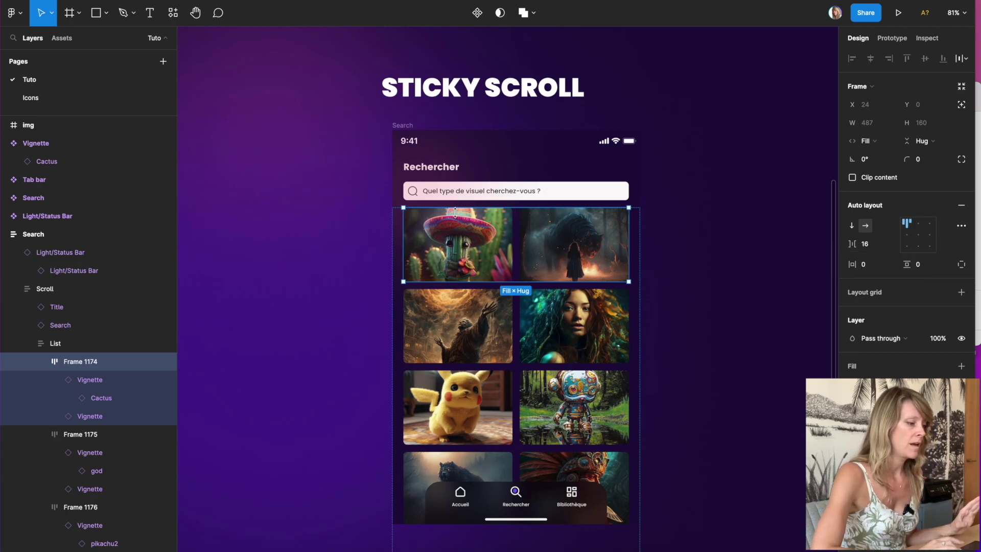
{"action": "left_click", "coordinate": [460, 254]}
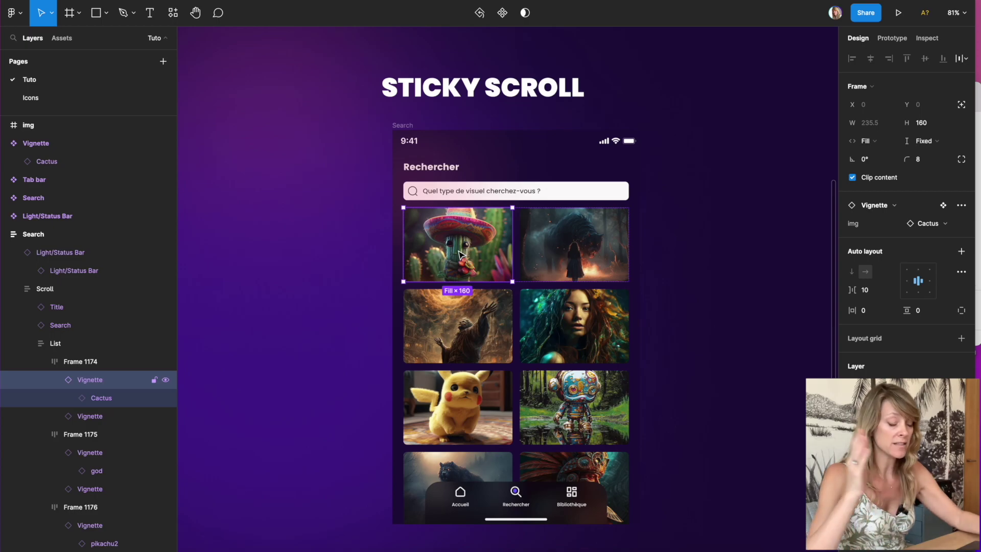
{"action": "key", "text": "ctrl+d"}
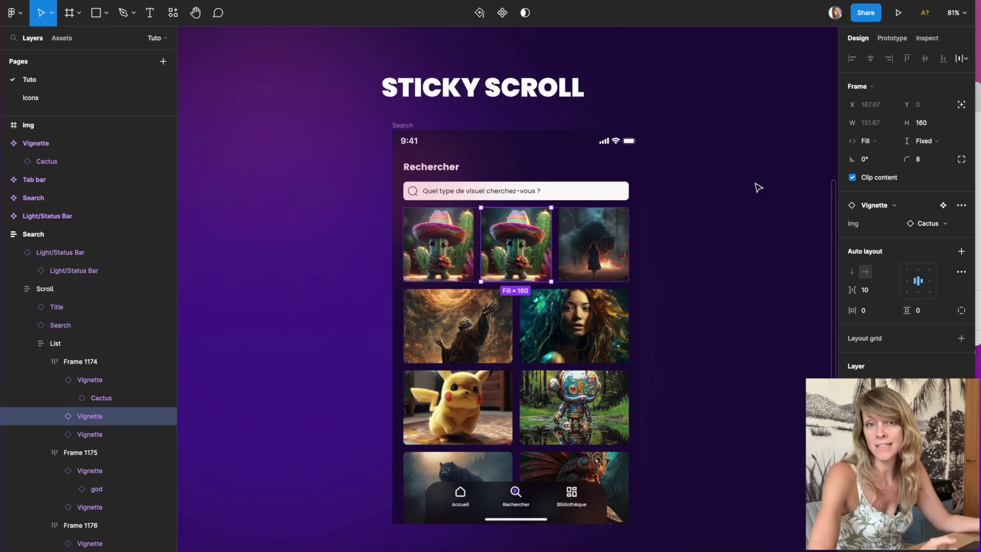
- Undo the thumbnail duplication, the status bar width changes and the widening of the Search frame
{"action": "left_click", "coordinate": [403, 126]}
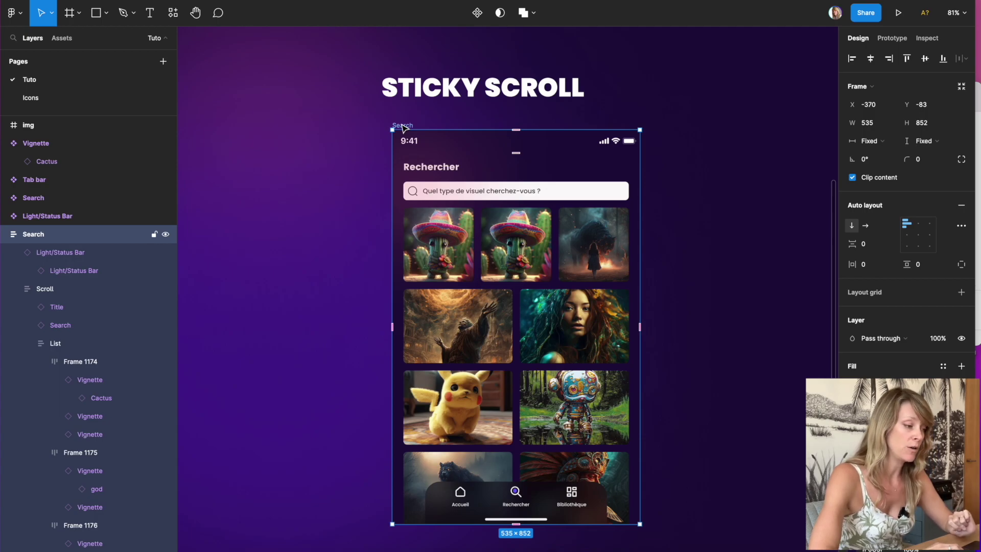
{"action": "key", "text": "super+z"}
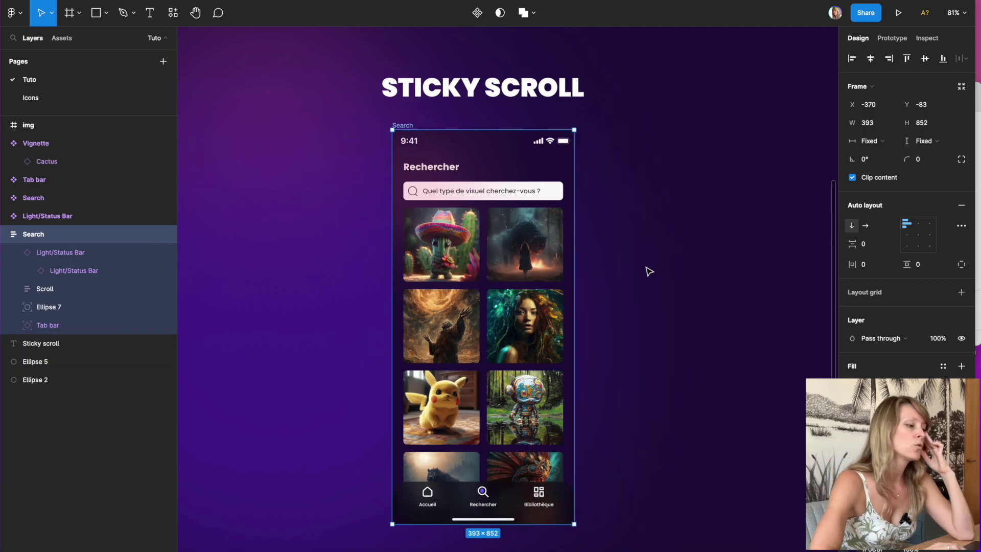
{"action": "left_click", "coordinate": [747, 292]}
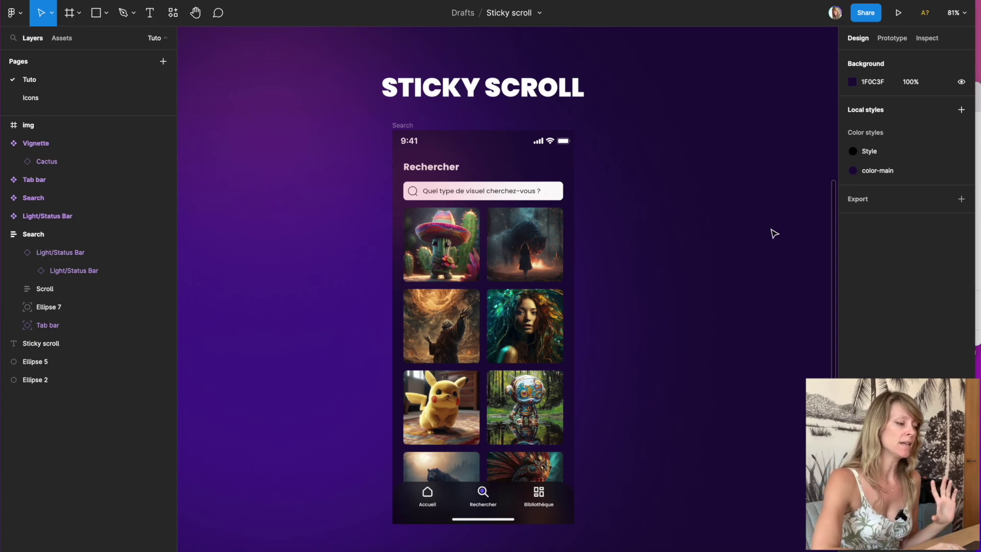
- Examine the Search frame's status bar, Scroll and Tab bar layers and the frame's prototype scroll settings
{"action": "left_click", "coordinate": [61, 235]}
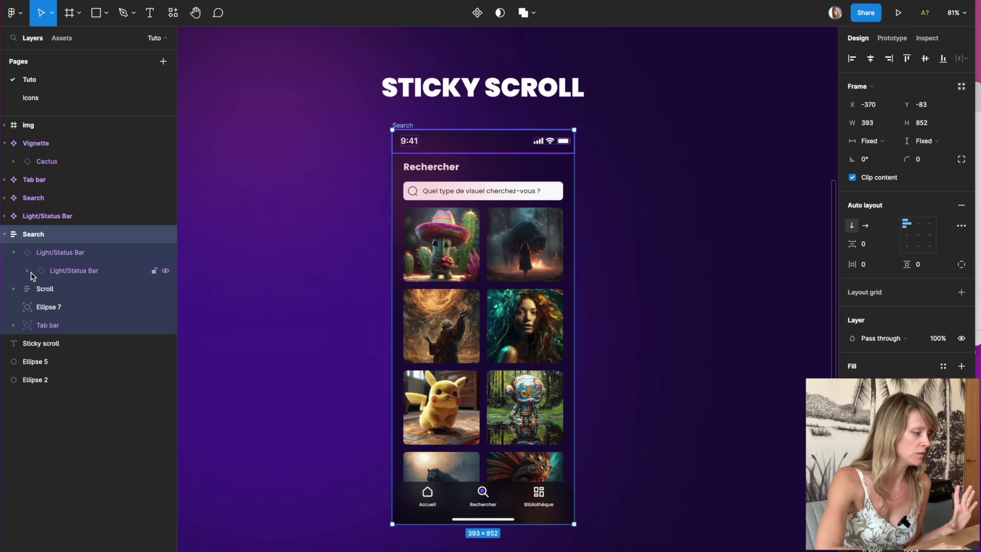
{"action": "left_click", "coordinate": [52, 254]}
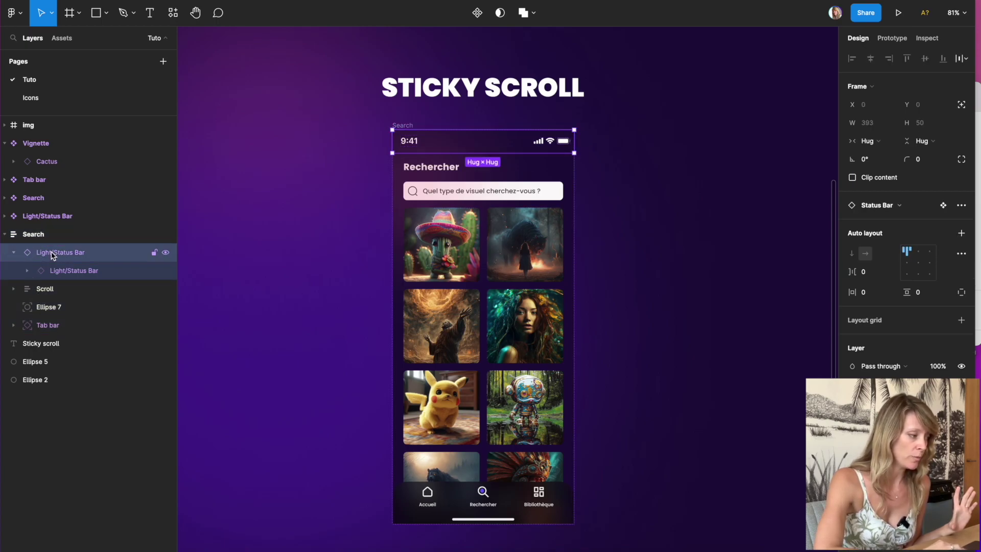
{"action": "left_click", "coordinate": [32, 291]}
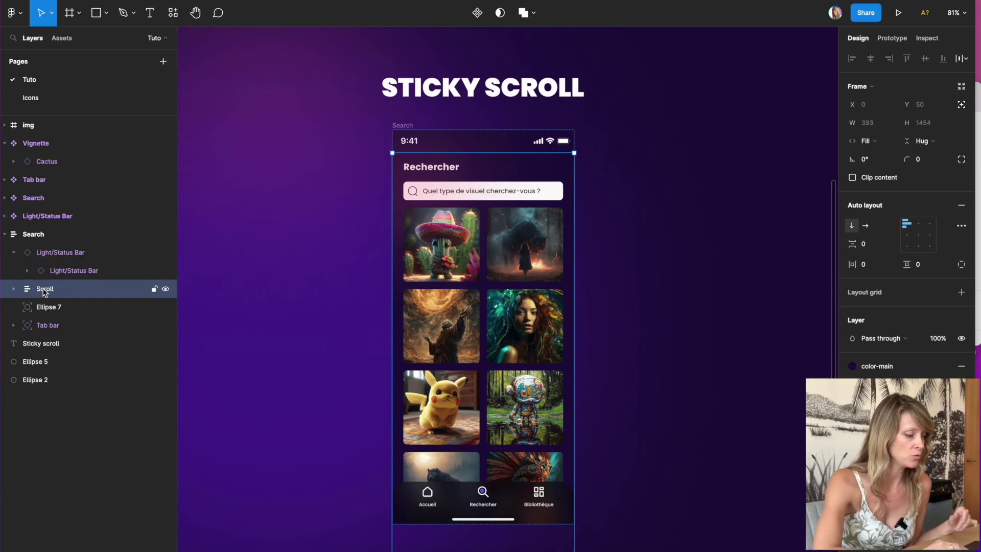
{"action": "left_click", "coordinate": [51, 327]}
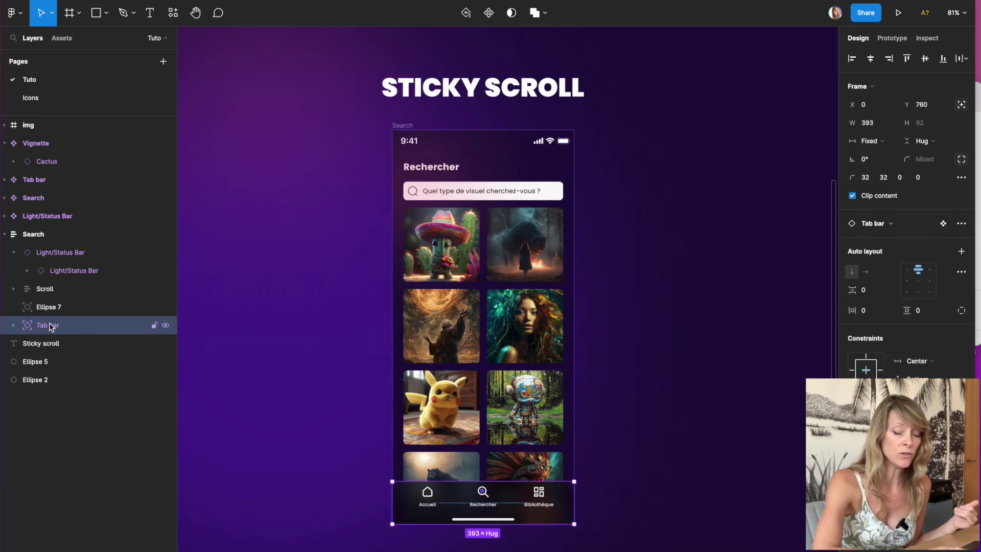
{"action": "left_click", "coordinate": [402, 125]}
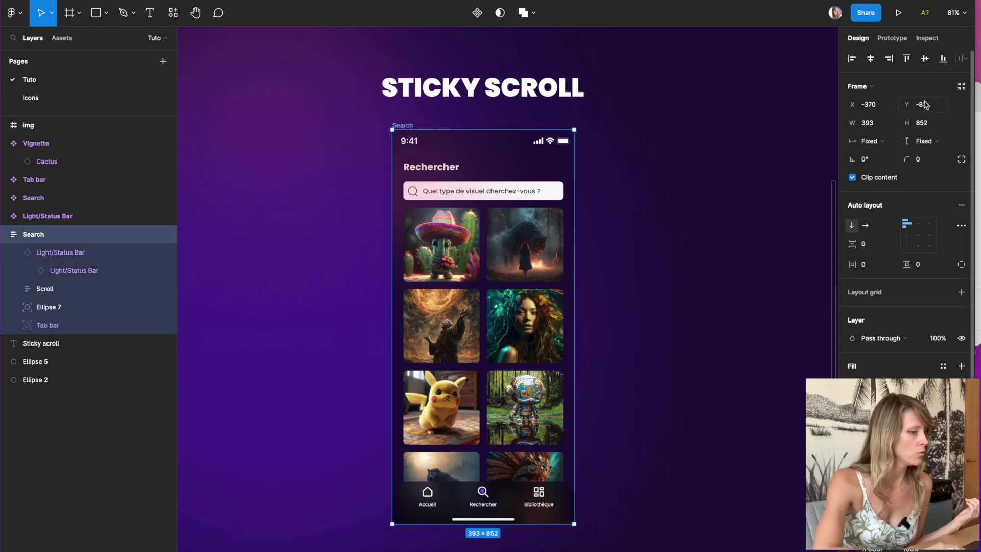
{"action": "left_click", "coordinate": [901, 40]}
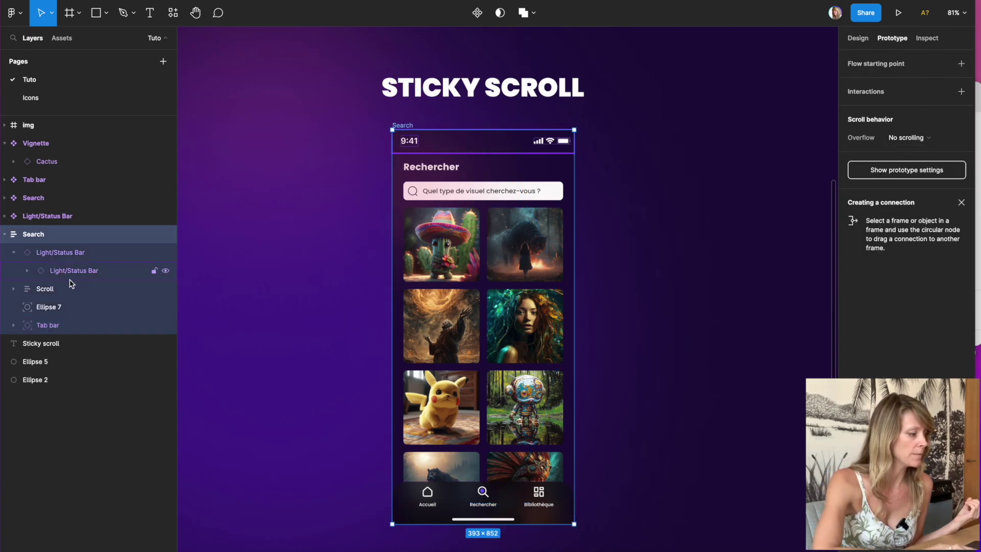
- Shorten the Scroll frame to a height of 802 px so that it ends at the Search screen's lower edge
{"action": "left_click", "coordinate": [50, 290]}
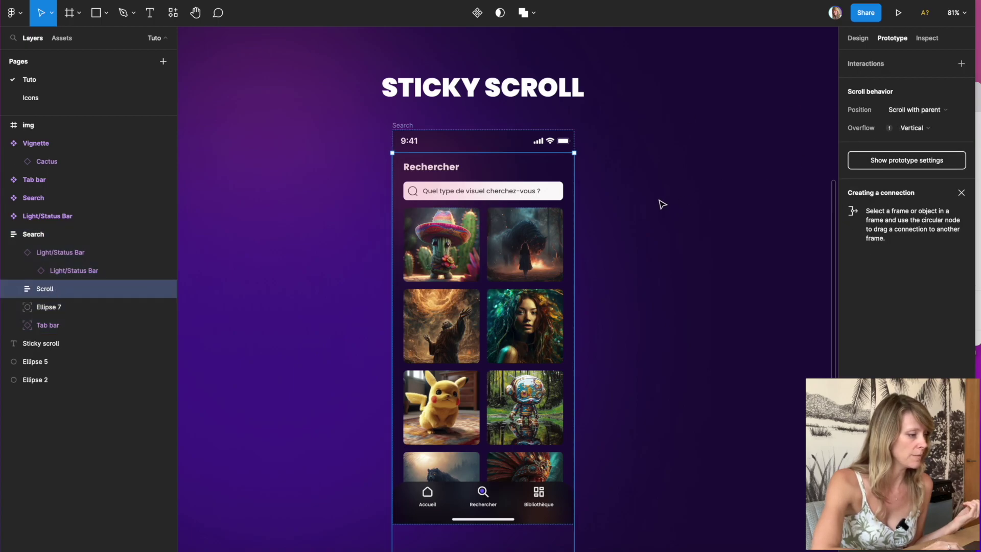
{"action": "scroll", "coordinate": [662, 204], "scroll_direction": "down", "scroll_amount": 4}
{"action": "scroll", "coordinate": [663, 204], "scroll_direction": "right", "scroll_amount": 4}
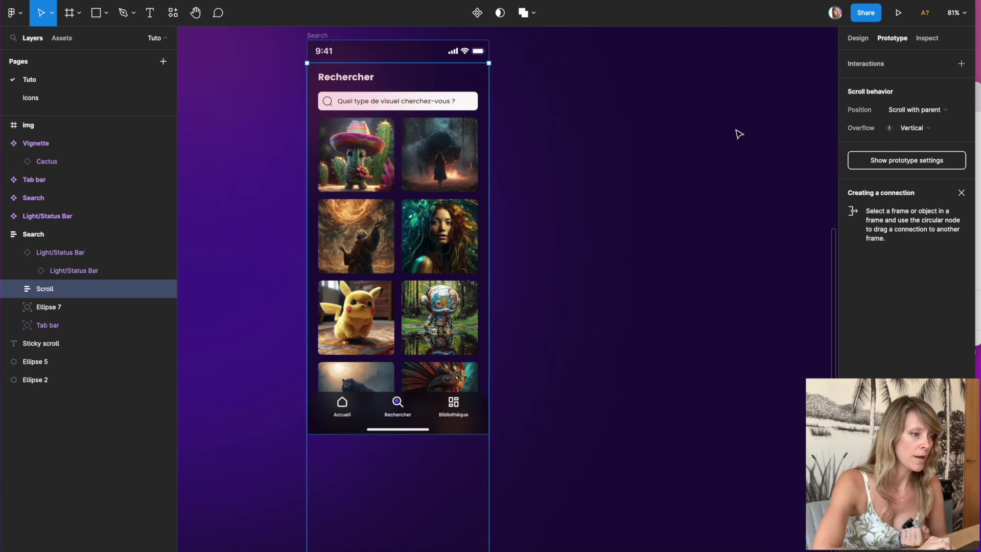
{"action": "scroll", "coordinate": [437, 280], "scroll_direction": "down", "scroll_amount": 1}
{"action": "scroll", "coordinate": [437, 280], "scroll_direction": "down", "scroll_amount": 5}
{"action": "left_click", "coordinate": [447, 550]}
{"action": "left_click_drag", "start_coordinate": [447, 551], "coordinate": [455, 371]}
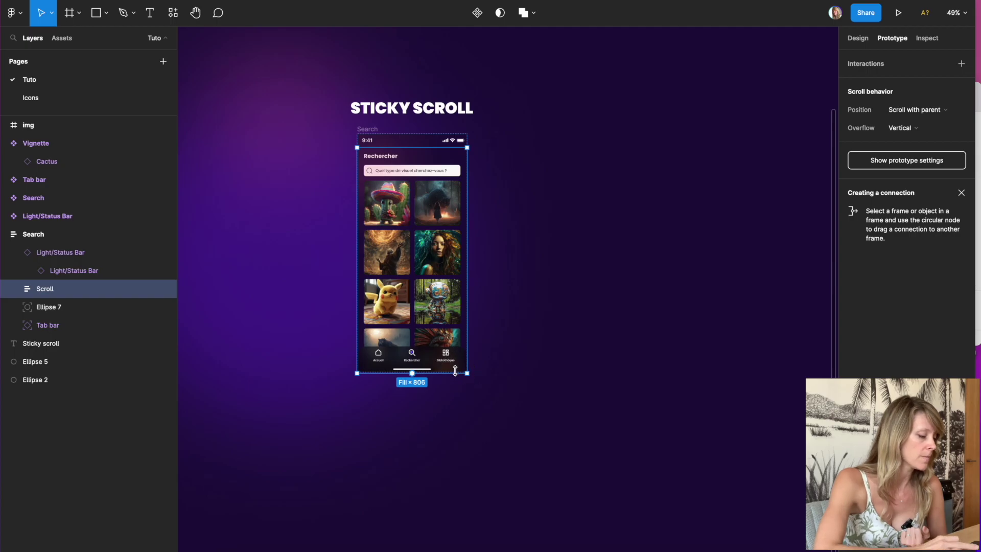
{"action": "scroll", "coordinate": [455, 371], "scroll_direction": "up", "scroll_amount": 10}
{"action": "left_click_drag", "start_coordinate": [454, 387], "coordinate": [455, 381]}
{"action": "scroll", "coordinate": [454, 381], "scroll_direction": "down", "scroll_amount": 10}
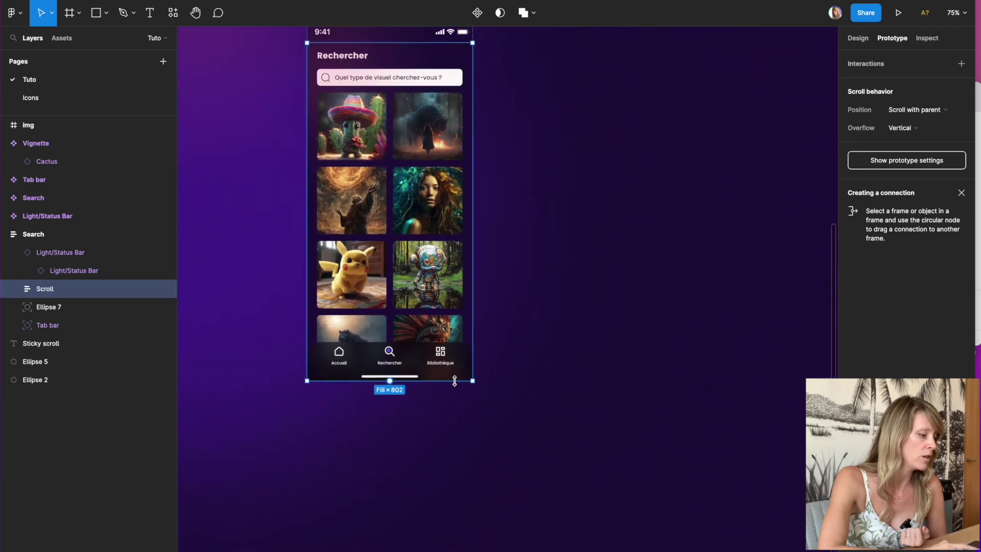
- Expand the Scroll frame's layers, review their scroll behavior, and make the nested Search bar's scroll position sticky
{"action": "left_click", "coordinate": [14, 289]}
{"action": "left_click", "coordinate": [28, 344]}
{"action": "left_click", "coordinate": [67, 312]}
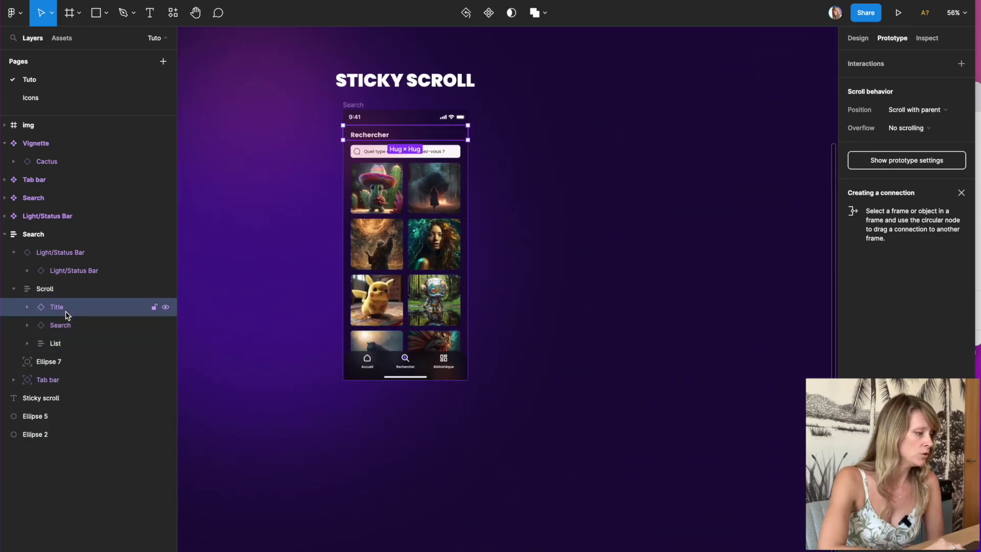
{"action": "left_click", "coordinate": [74, 328]}
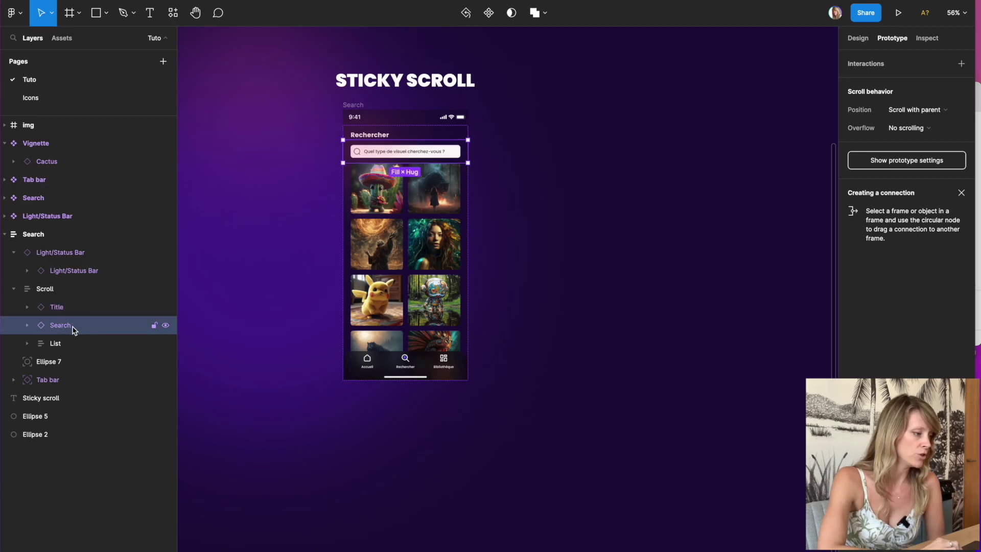
{"action": "left_click", "coordinate": [75, 344]}
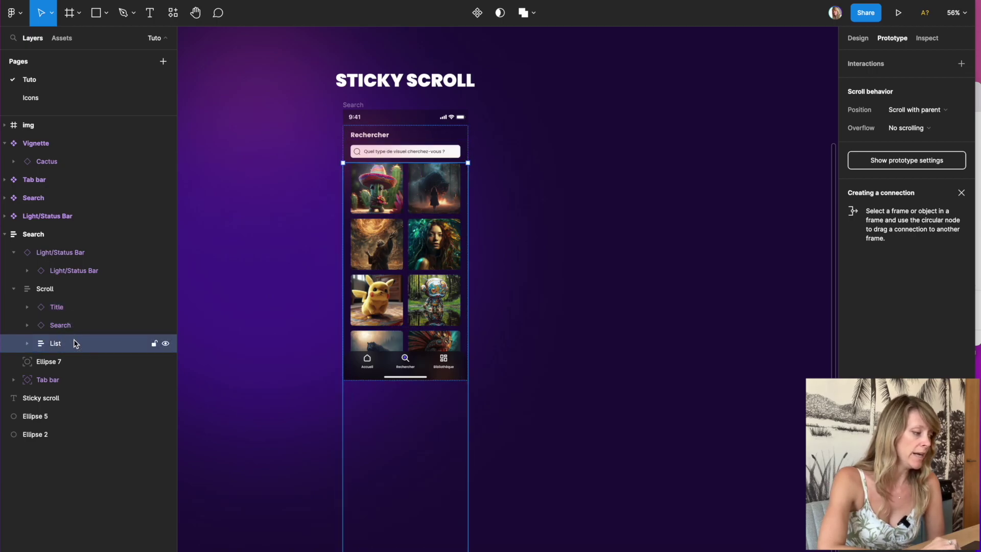
{"action": "left_click", "coordinate": [68, 291]}
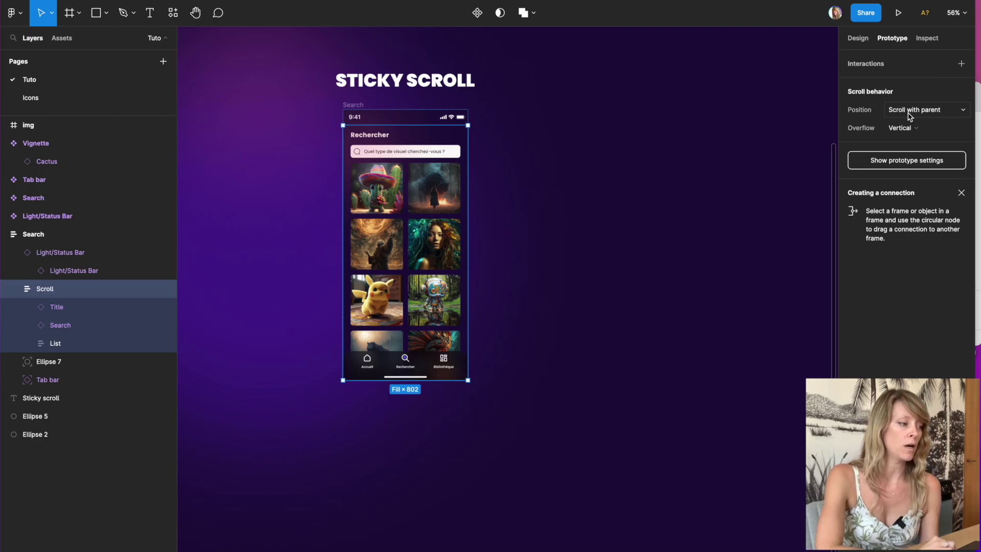
{"action": "left_click", "coordinate": [80, 330]}
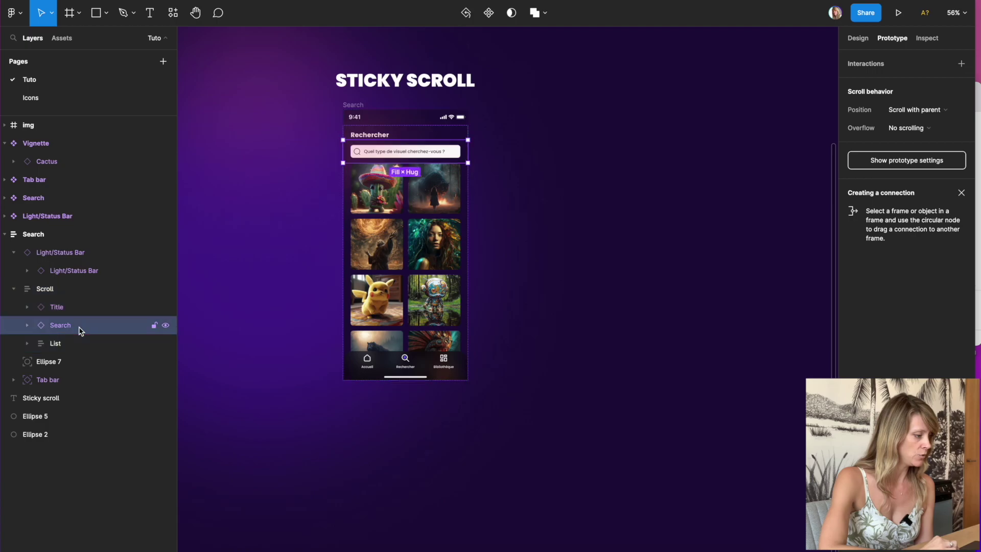
{"action": "left_click", "coordinate": [903, 114]}
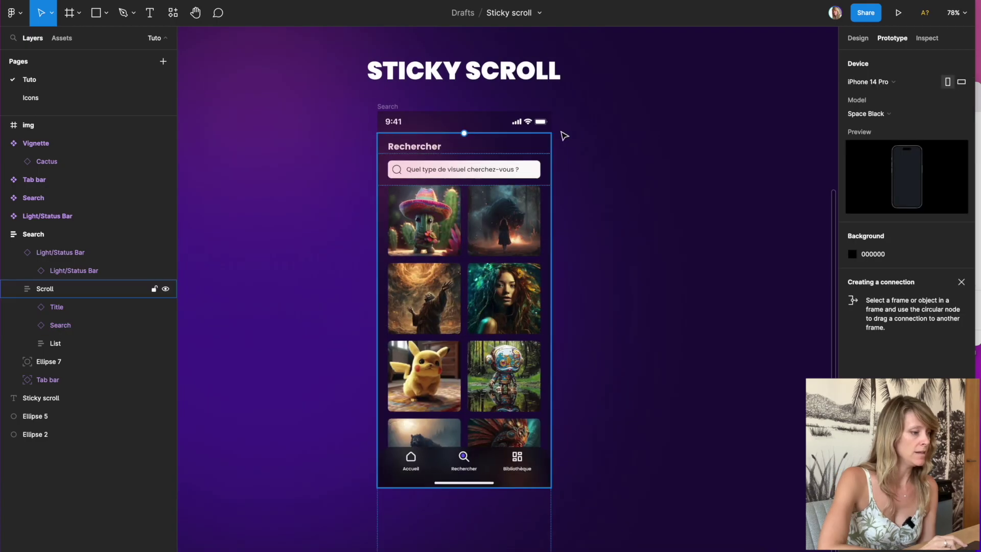
- Run the prototype and scroll the gallery up and down to check the sticky search bar against the images
{"action": "left_click", "coordinate": [898, 13]}
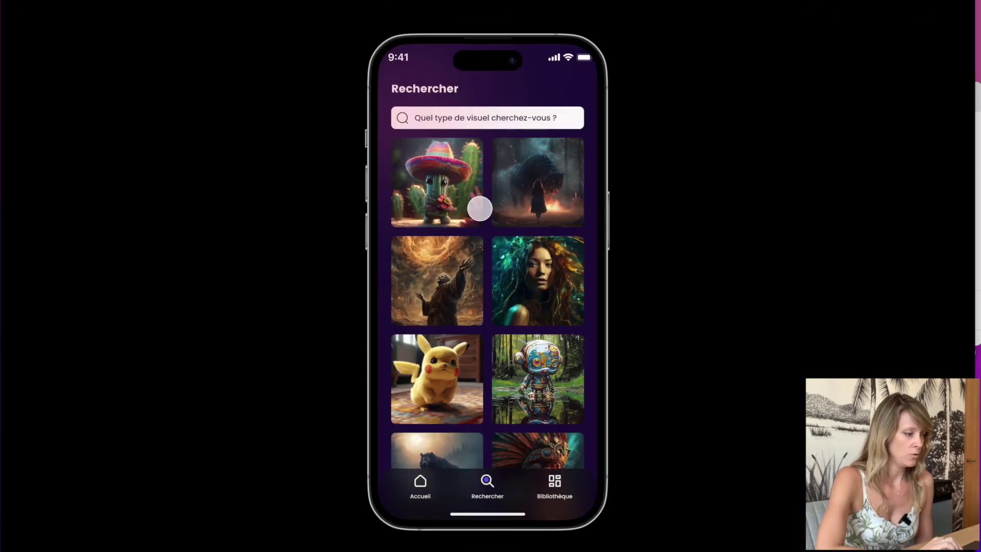
{"action": "scroll", "coordinate": [480, 208], "scroll_direction": "down", "scroll_amount": 5}
{"action": "scroll", "coordinate": [480, 208], "scroll_direction": "up", "scroll_amount": 3}
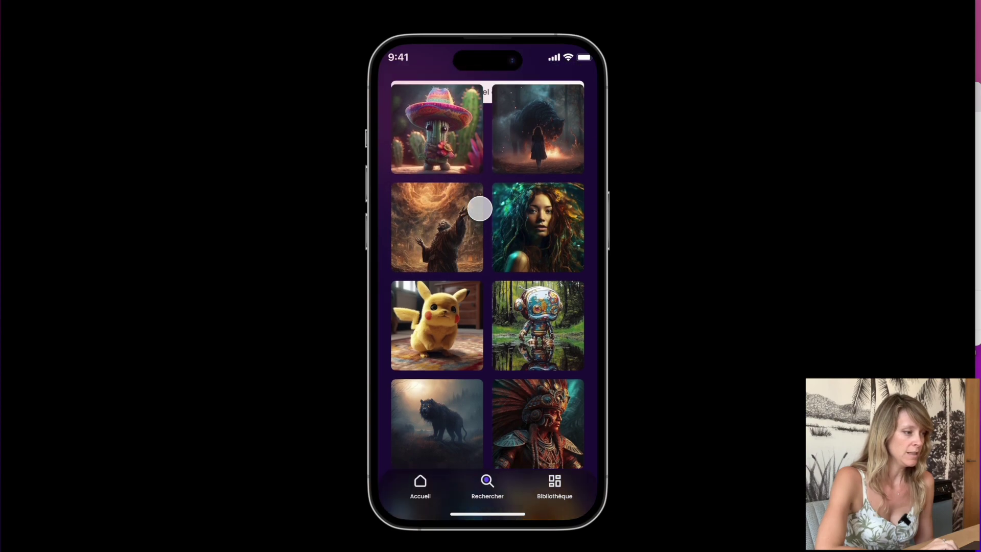
{"action": "scroll", "coordinate": [480, 208], "scroll_direction": "down", "scroll_amount": 4}
{"action": "scroll", "coordinate": [480, 208], "scroll_direction": "up", "scroll_amount": 3}
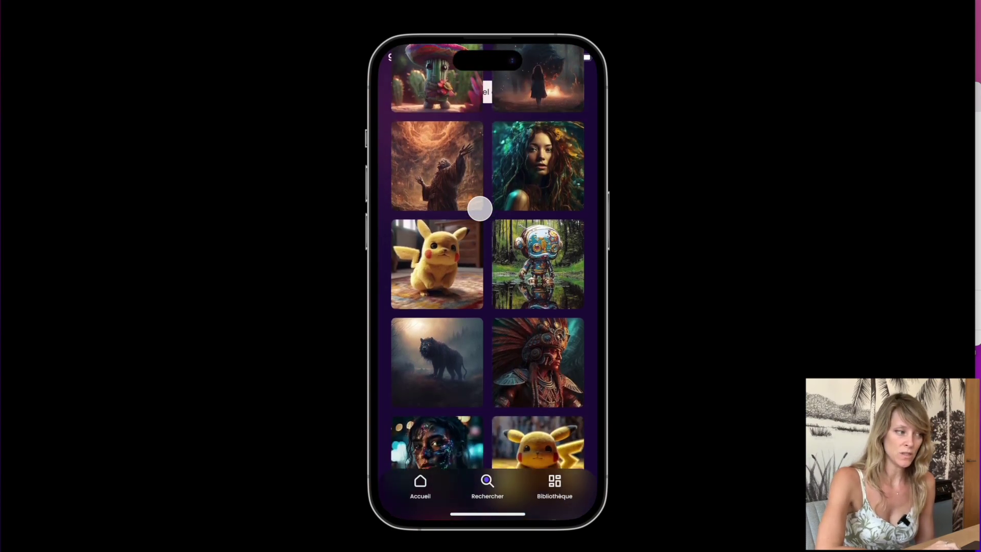
- Scroll the prototype's gallery down and back up to examine how the images overlap the sticky search bar
{"action": "scroll", "coordinate": [479, 208], "scroll_direction": "down", "scroll_amount": 1}
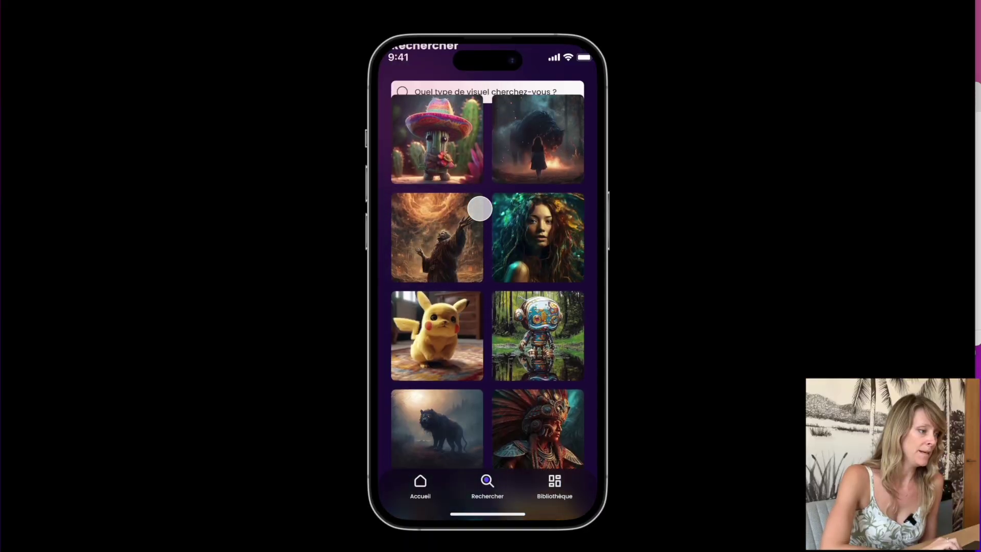
{"action": "scroll", "coordinate": [480, 209], "scroll_direction": "up", "scroll_amount": 2}
{"action": "scroll", "coordinate": [480, 208], "scroll_direction": "down", "scroll_amount": 3}
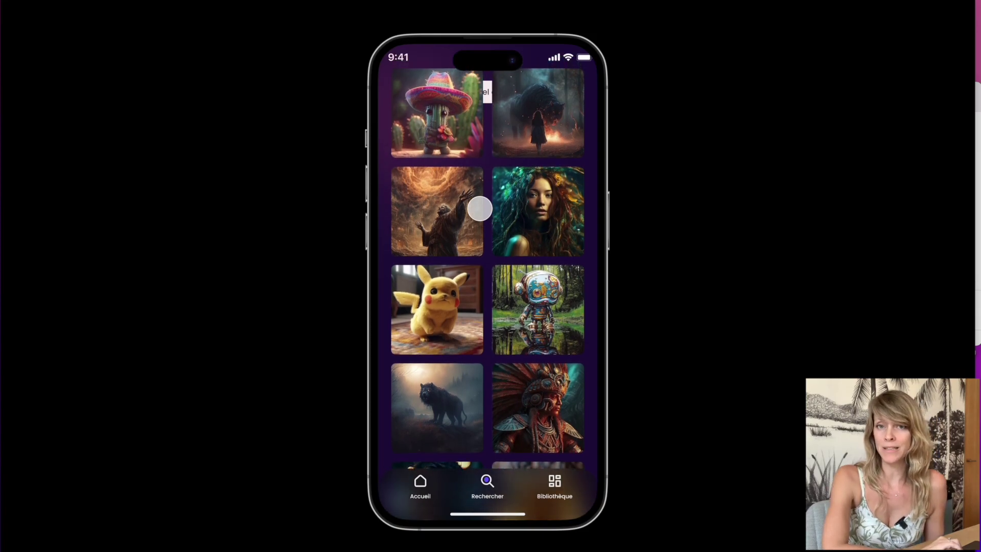
{"action": "scroll", "coordinate": [480, 208], "scroll_direction": "up", "scroll_amount": 3}
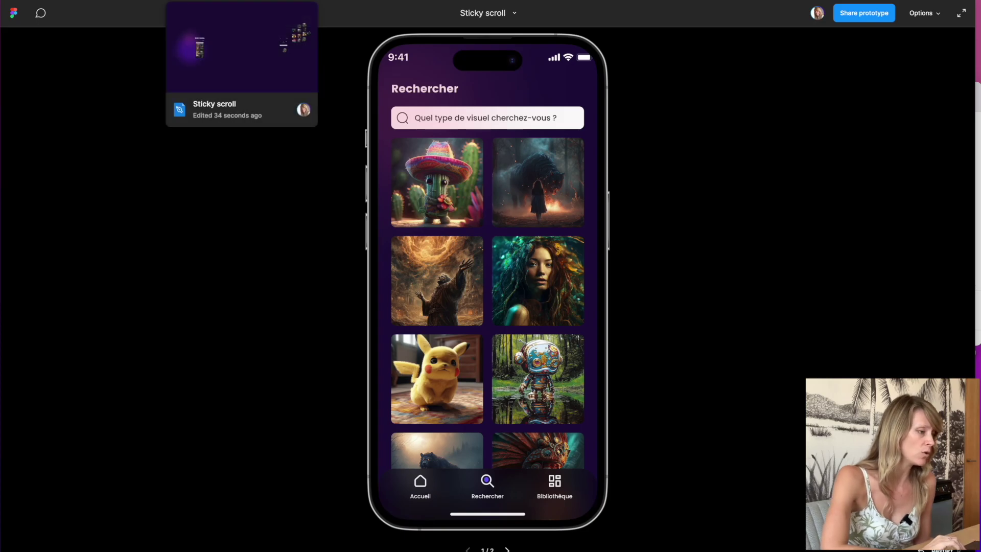
- Back in the design file, try moving the Search bar layer below List inside the Scroll frame and undo the reorder
{"action": "left_click", "coordinate": [240, 1]}
{"action": "left_click", "coordinate": [62, 290]}
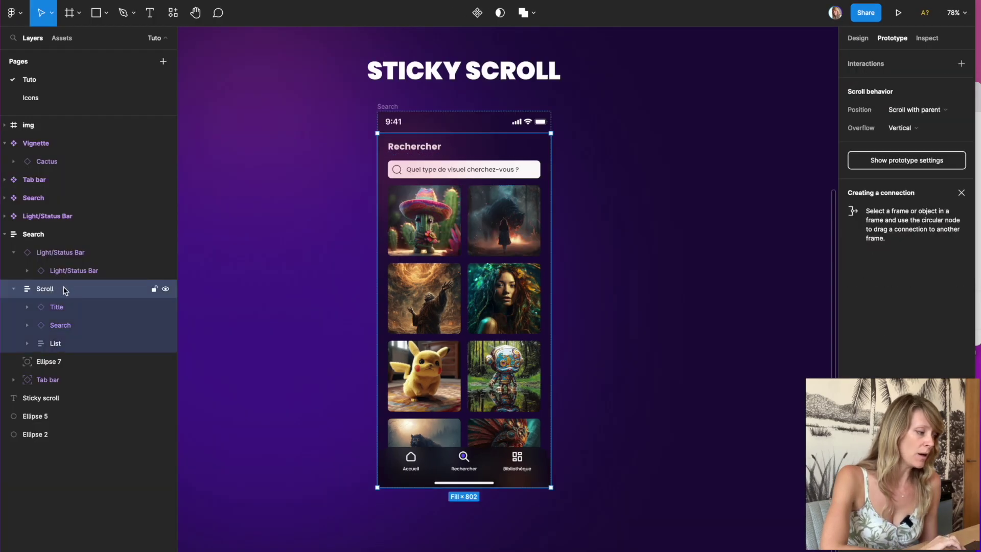
{"action": "left_click", "coordinate": [62, 327]}
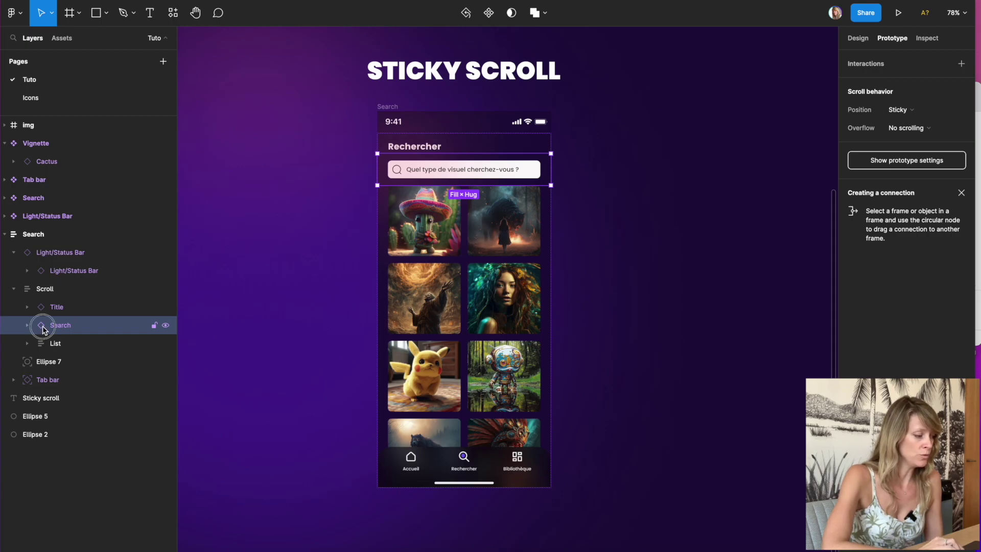
{"action": "left_click_drag", "start_coordinate": [43, 332], "coordinate": [44, 348]}
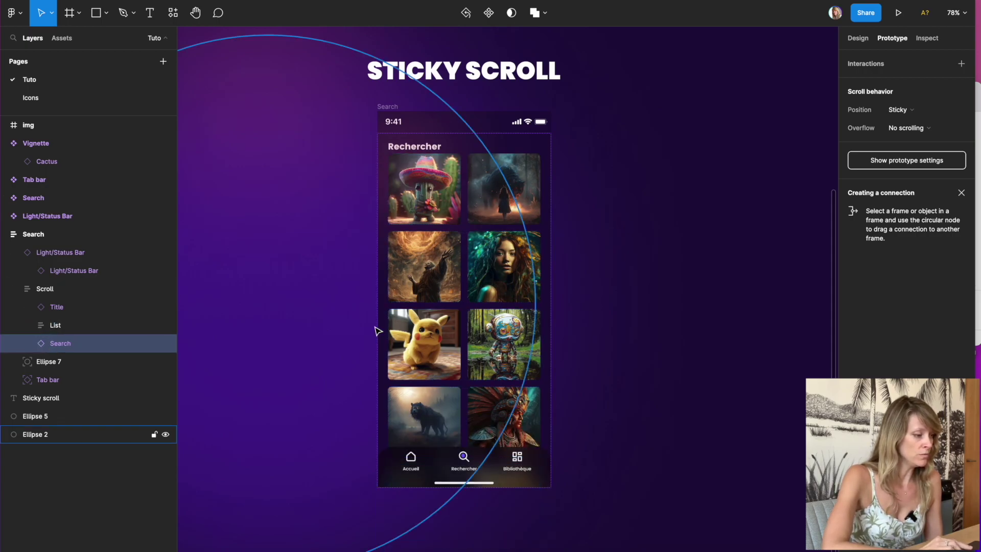
{"action": "scroll", "coordinate": [434, 267], "scroll_direction": "down", "scroll_amount": 7}
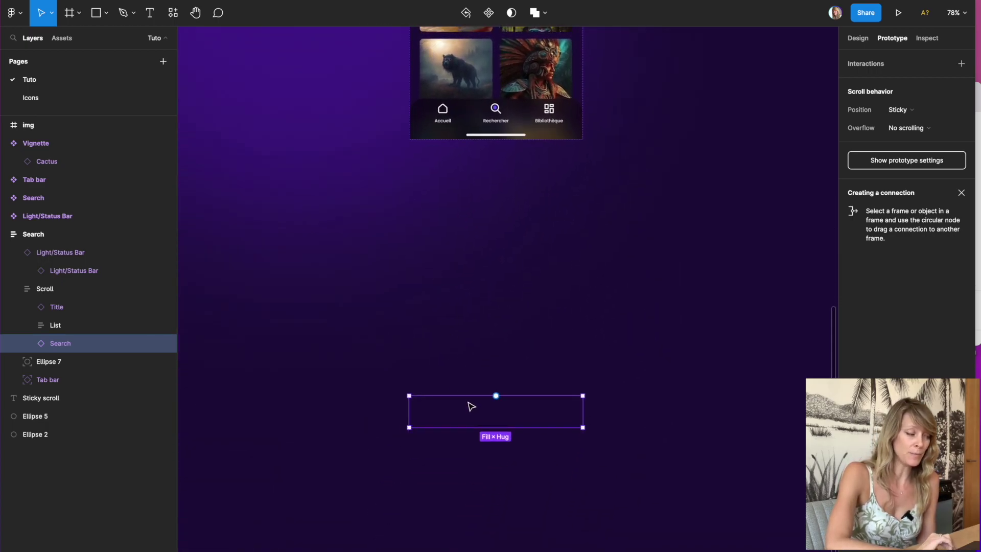
{"action": "scroll", "coordinate": [469, 397], "scroll_direction": "up", "scroll_amount": 5}
{"action": "key", "text": "ctrl+z"}
- Remove the auto layout from the Scroll frame and test its scrolling in the prototype
{"action": "left_click", "coordinate": [50, 289]}
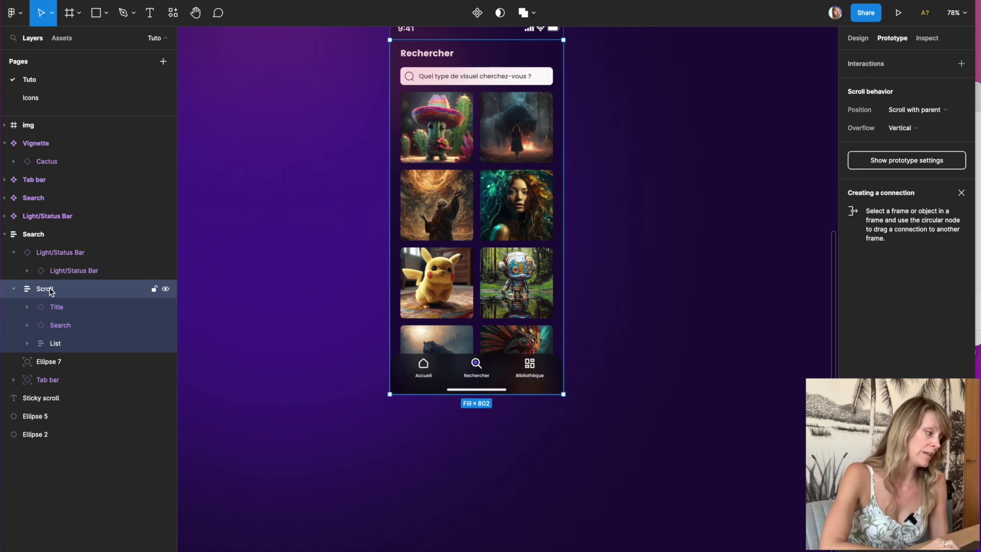
{"action": "right_click", "coordinate": [50, 289]}
{"action": "left_click", "coordinate": [92, 434]}
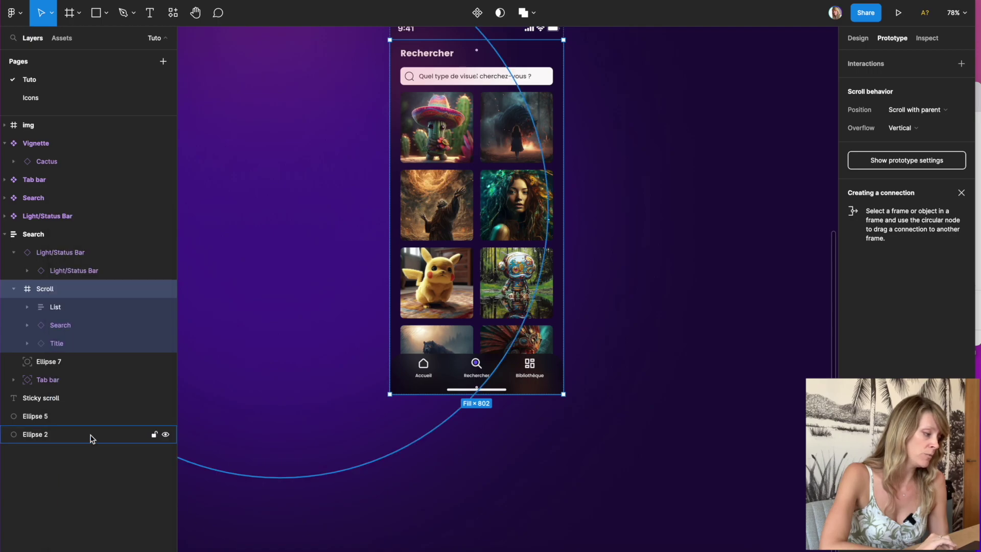
{"action": "scroll", "coordinate": [434, 299], "scroll_direction": "up", "scroll_amount": 2}
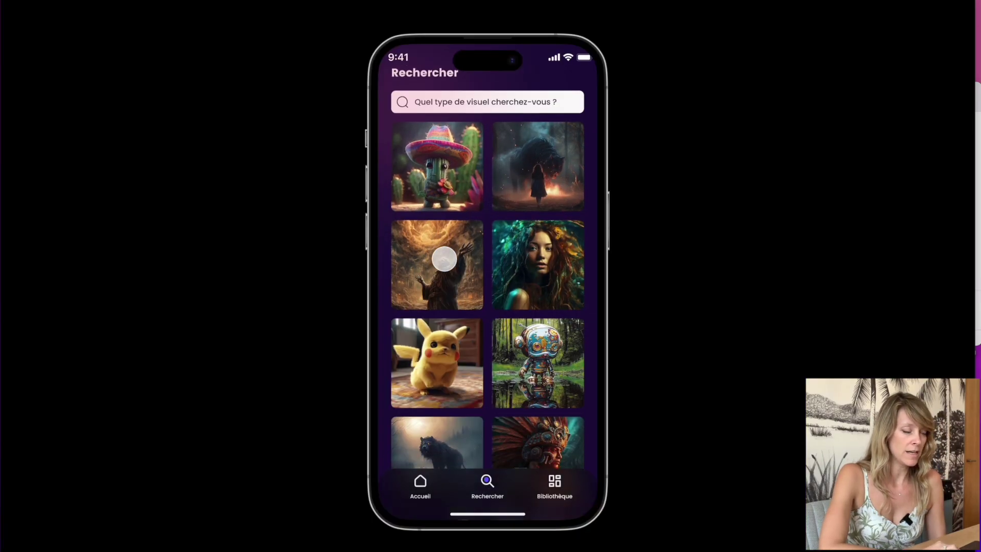
{"action": "scroll", "coordinate": [444, 259], "scroll_direction": "down", "scroll_amount": 3}
{"action": "scroll", "coordinate": [444, 258], "scroll_direction": "up", "scroll_amount": 3}
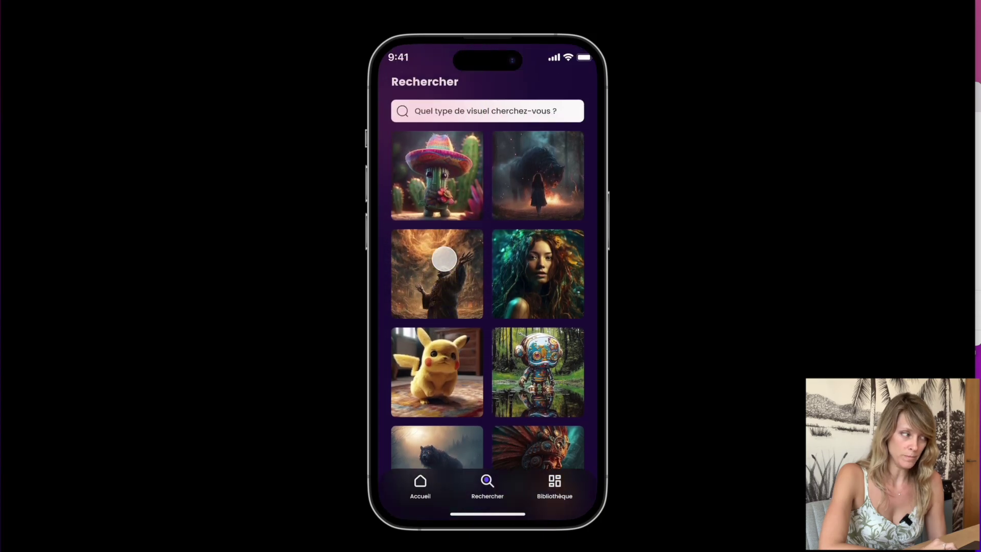
- Move the Search bar layer above the List layer inside the Scroll frame
{"action": "left_click", "coordinate": [213, 2]}
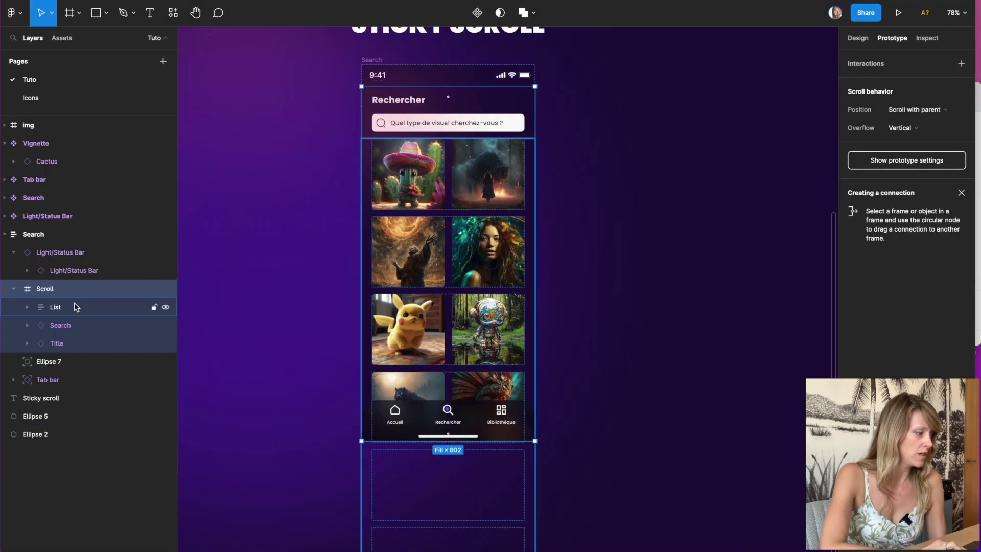
{"action": "left_click", "coordinate": [51, 328]}
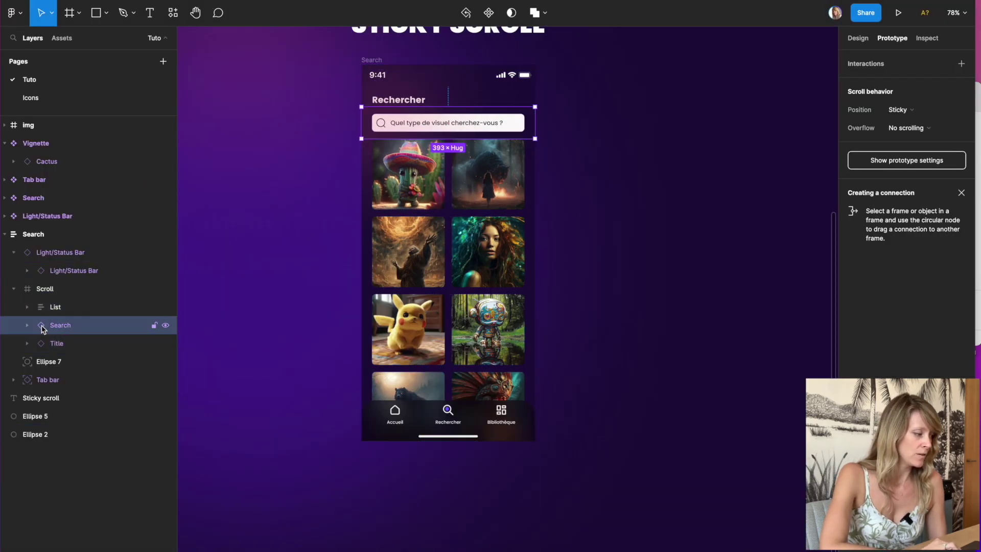
{"action": "left_click_drag", "start_coordinate": [42, 327], "coordinate": [38, 302]}
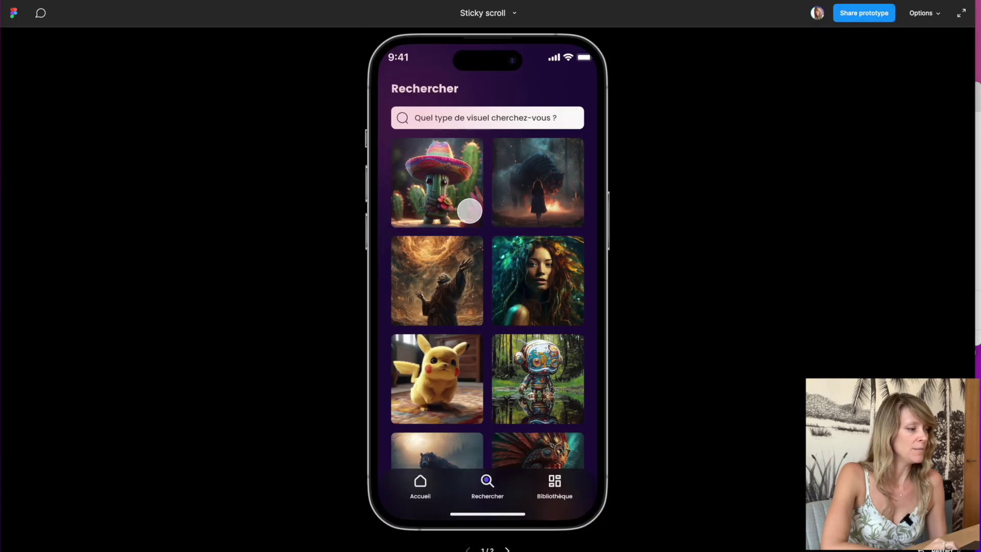
- Scroll the gallery in the prototype to check how the images pass behind the search bar and the status bar
{"action": "scroll", "coordinate": [468, 210], "scroll_direction": "down", "scroll_amount": 10}
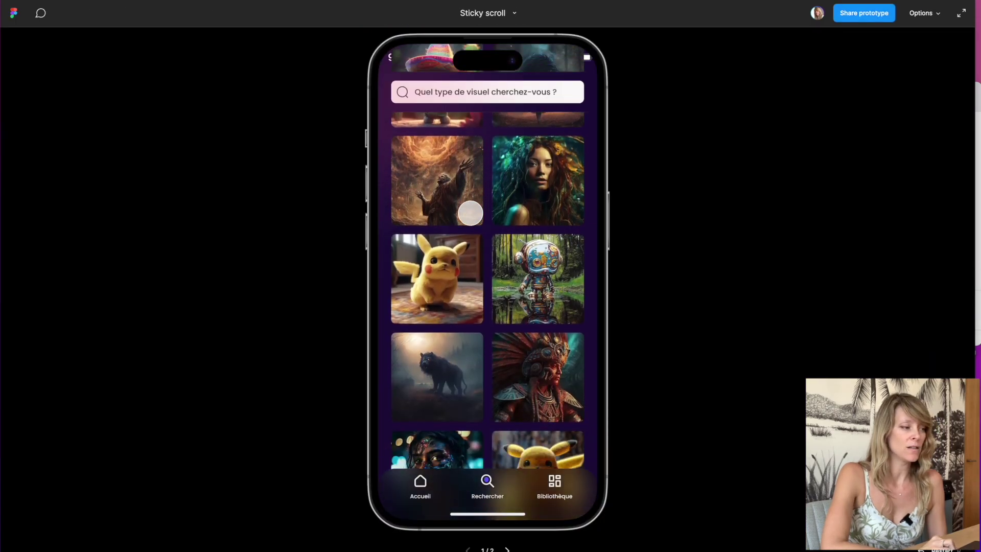
{"action": "scroll", "coordinate": [470, 213], "scroll_direction": "up", "scroll_amount": 10}
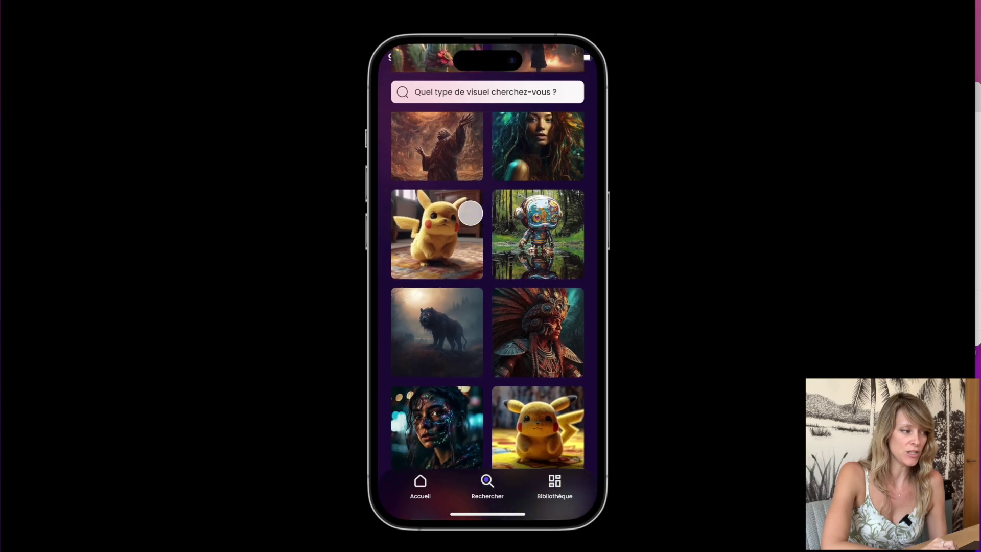
{"action": "scroll", "coordinate": [470, 214], "scroll_direction": "up", "scroll_amount": 3}
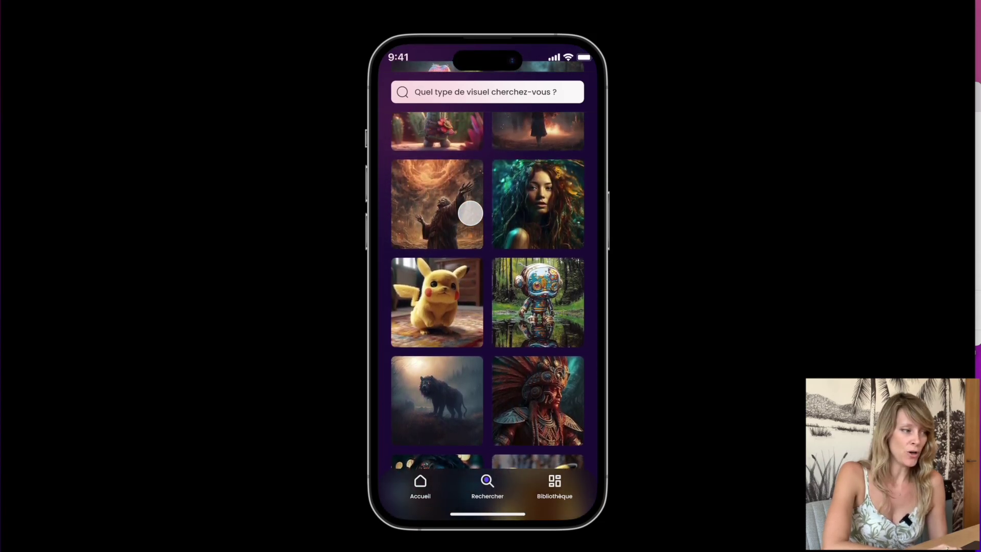
{"action": "scroll", "coordinate": [470, 213], "scroll_direction": "down", "scroll_amount": 1}
{"action": "scroll", "coordinate": [470, 213], "scroll_direction": "up", "scroll_amount": 1}
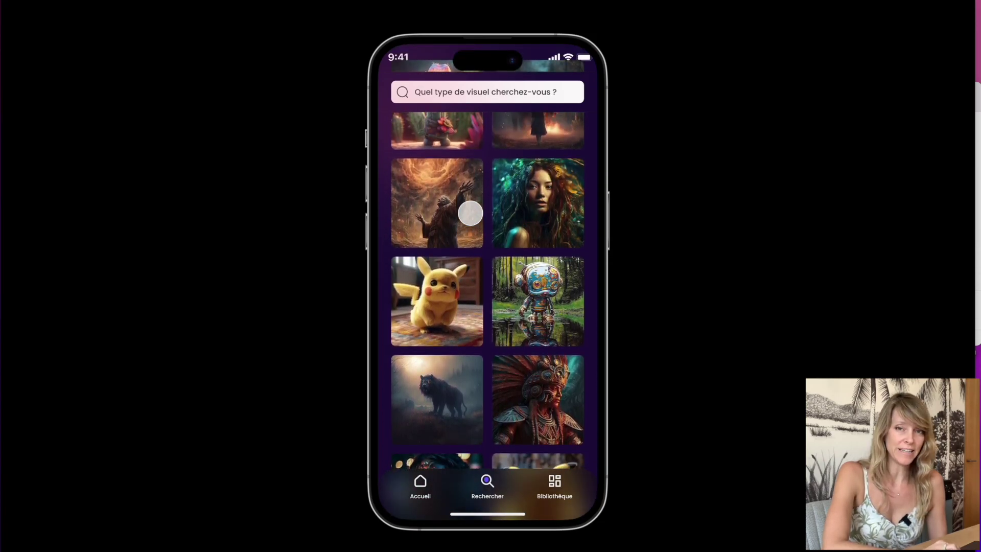
- Remove the auto layout from the main Search frame and move its Light/Status Bar layer above the Scroll layer
{"action": "left_click", "coordinate": [203, 1]}
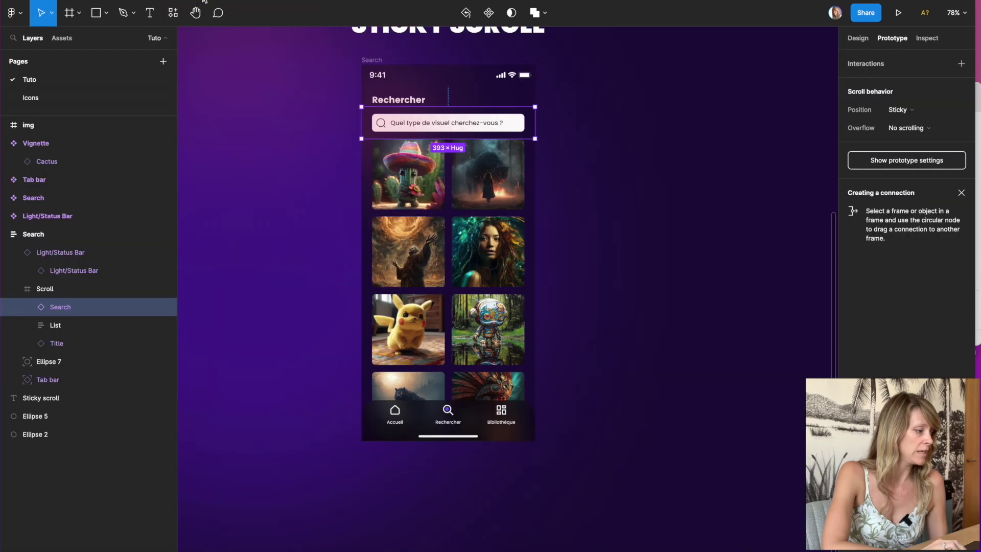
{"action": "right_click", "coordinate": [26, 239]}
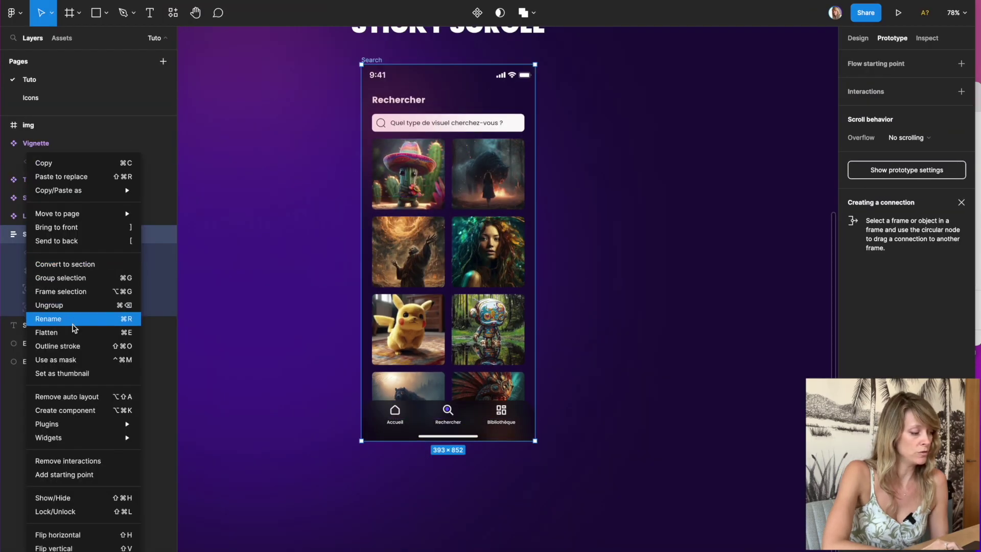
{"action": "left_click", "coordinate": [77, 398]}
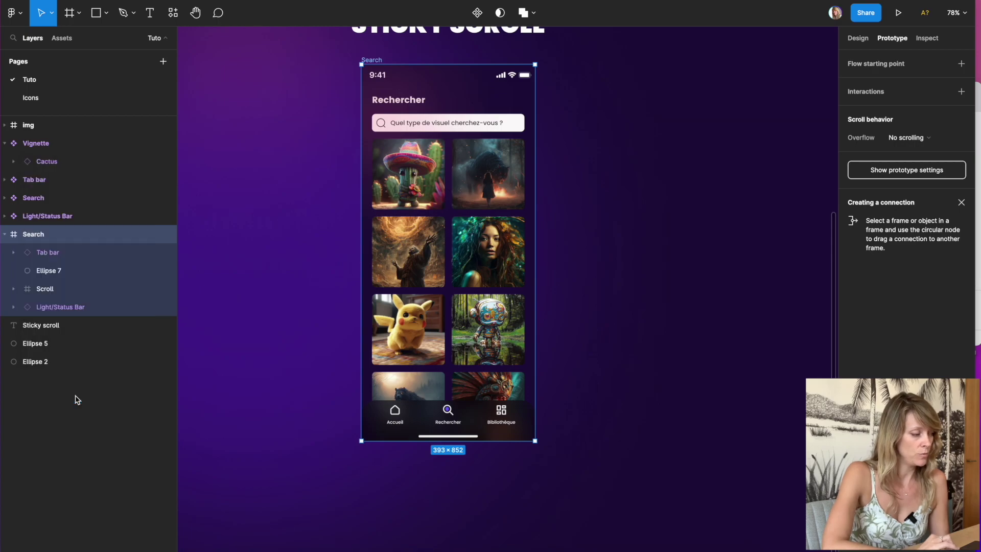
{"action": "left_click", "coordinate": [32, 311]}
{"action": "left_click_drag", "start_coordinate": [35, 313], "coordinate": [35, 286]}
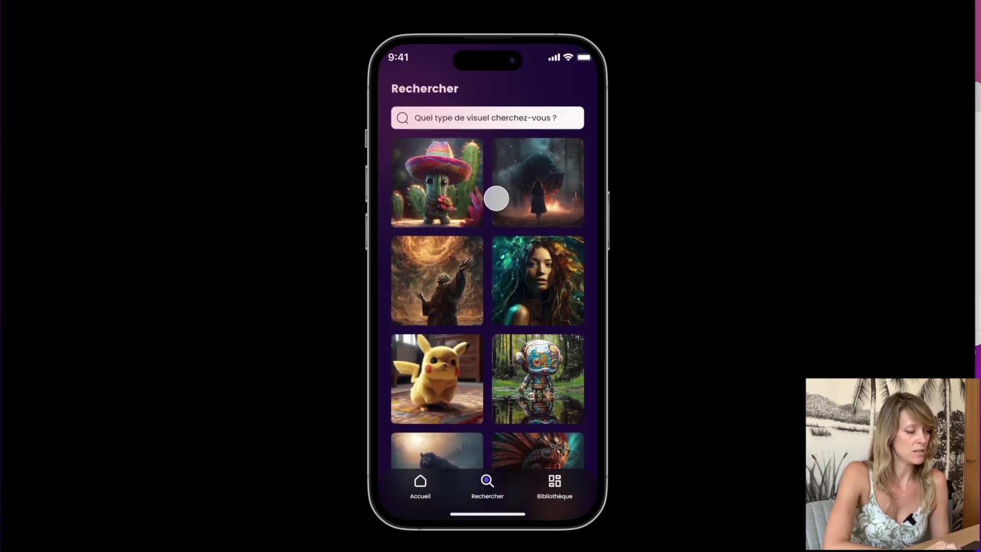
- Scroll the whole gallery repeatedly in the prototype to verify the sticky search bar and the status bar's layering
{"action": "scroll", "coordinate": [496, 199], "scroll_direction": "down", "scroll_amount": 5}
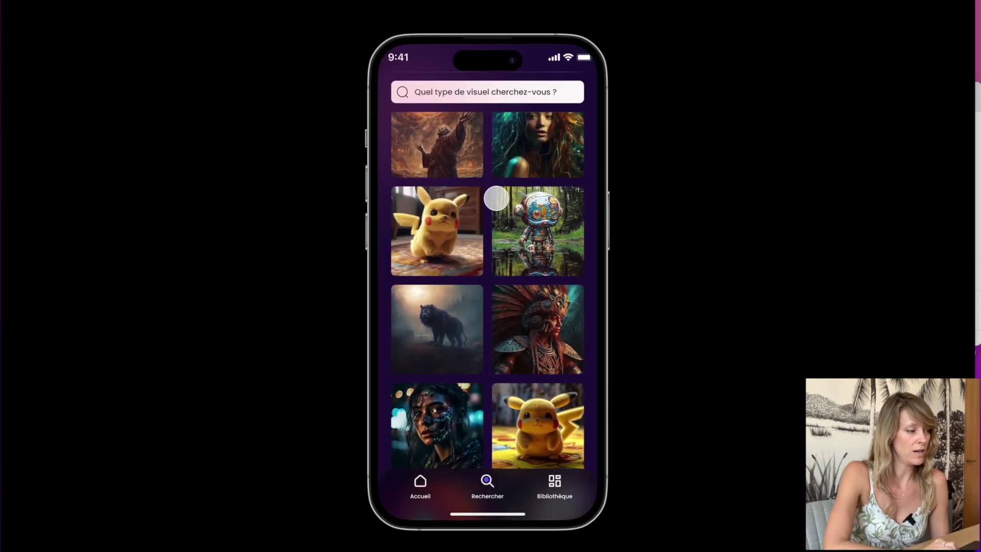
{"action": "scroll", "coordinate": [496, 198], "scroll_direction": "down", "scroll_amount": 4}
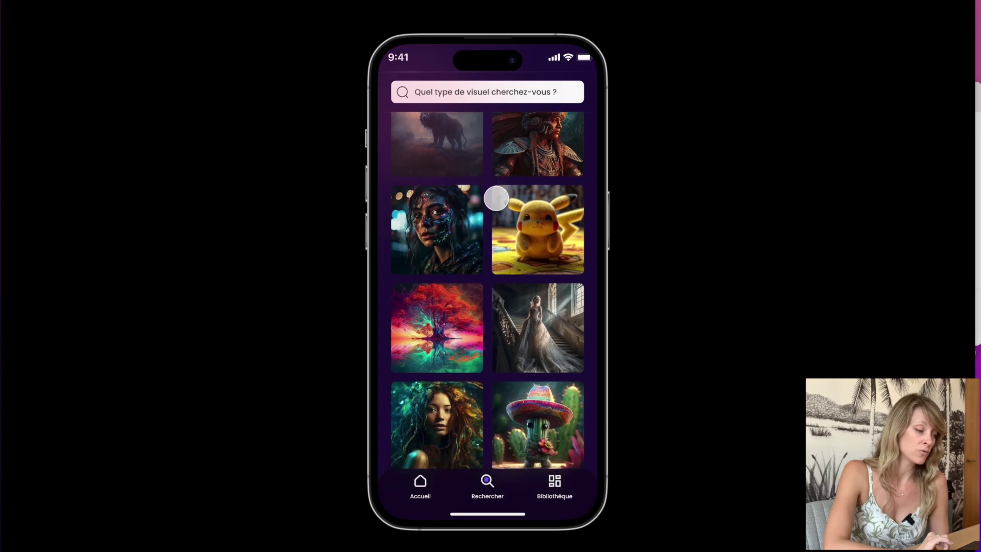
{"action": "scroll", "coordinate": [496, 199], "scroll_direction": "up", "scroll_amount": 8}
{"action": "scroll", "coordinate": [496, 198], "scroll_direction": "down", "scroll_amount": 6}
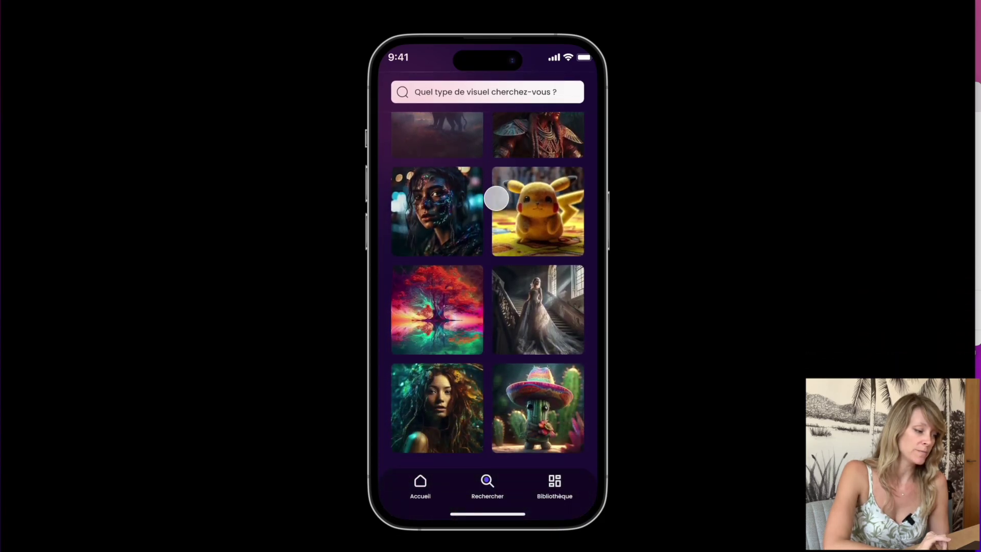
{"action": "scroll", "coordinate": [496, 199], "scroll_direction": "up", "scroll_amount": 8}
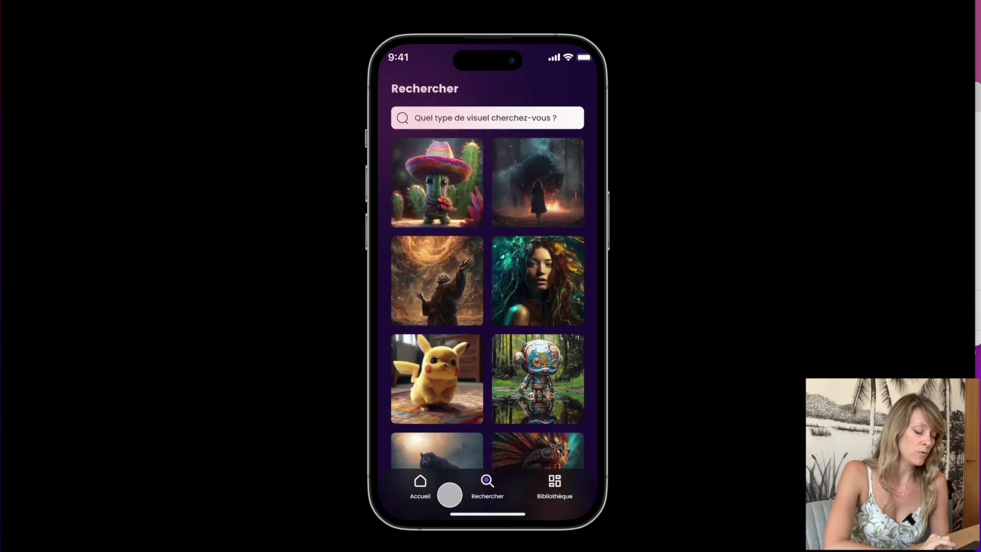
{"action": "scroll", "coordinate": [436, 378], "scroll_direction": "down", "scroll_amount": 3}
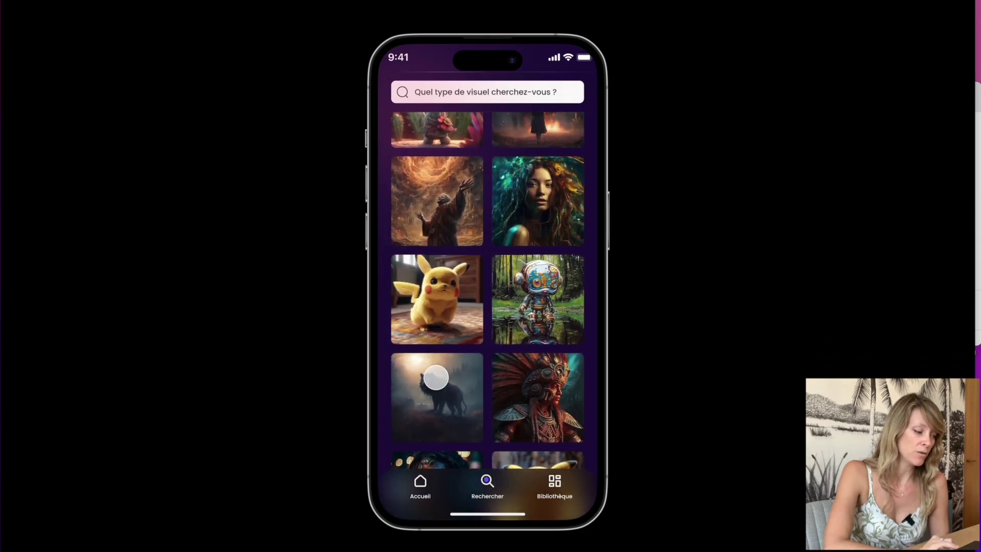
{"action": "scroll", "coordinate": [436, 378], "scroll_direction": "up", "scroll_amount": 3}
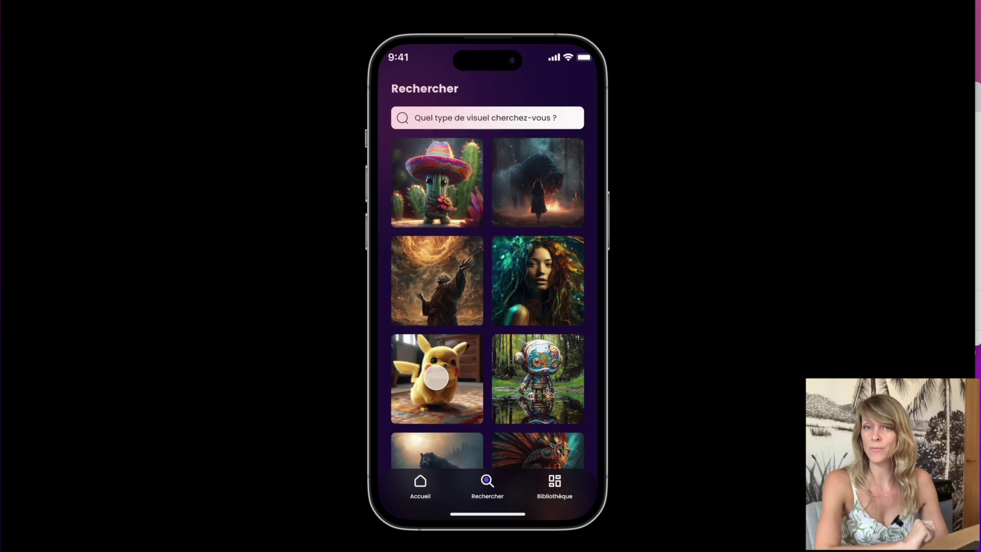
{"action": "scroll", "coordinate": [436, 378], "scroll_direction": "down", "scroll_amount": 10}
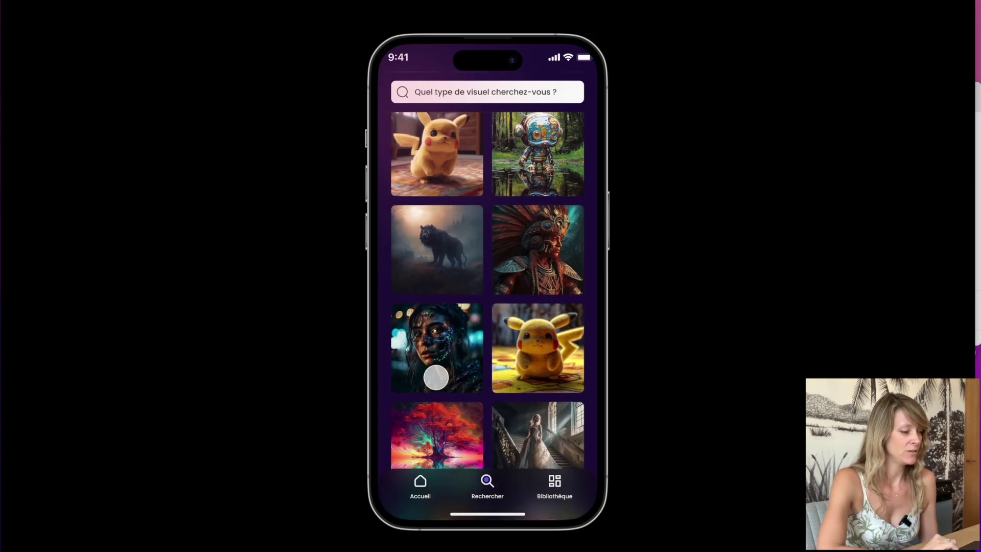
{"action": "scroll", "coordinate": [436, 379], "scroll_direction": "up", "scroll_amount": 10}
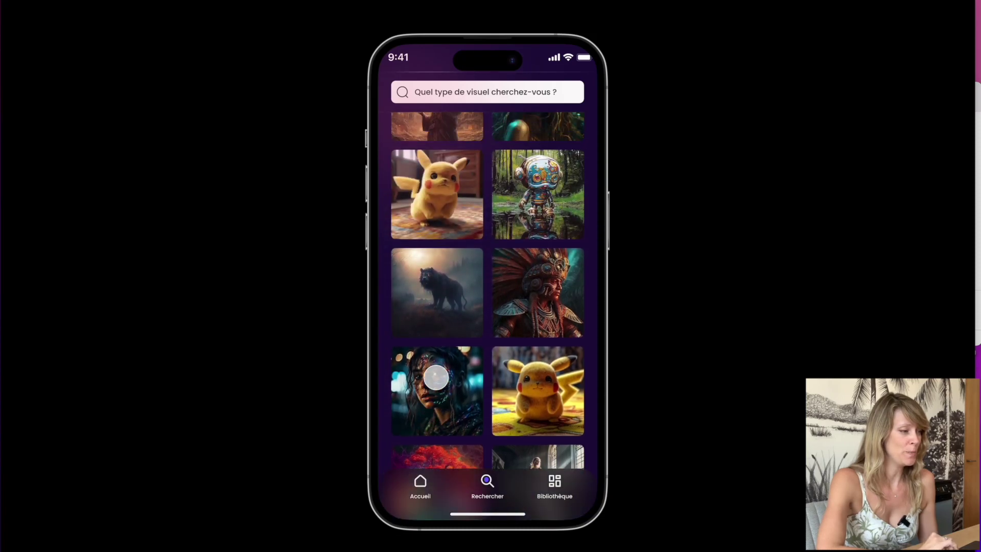